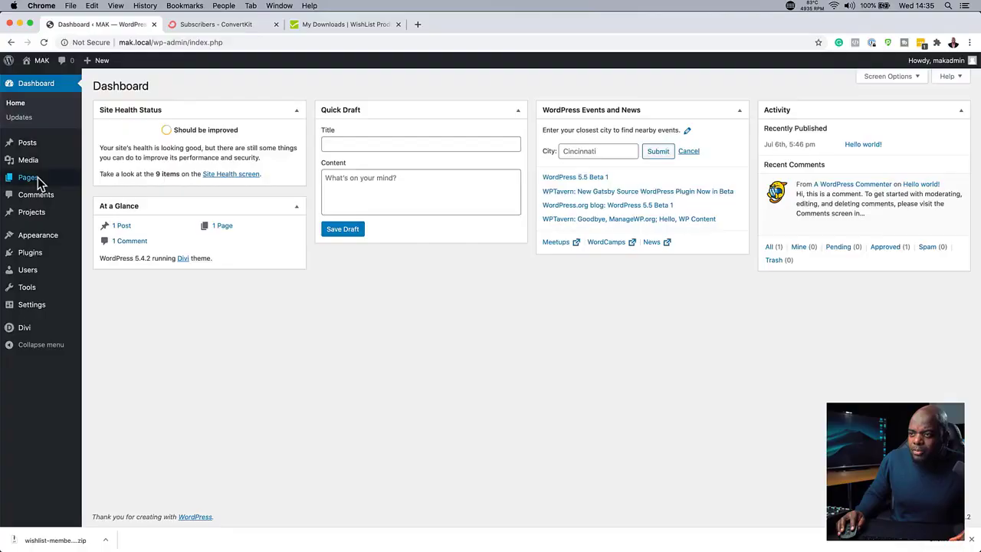
Create a new page titled "Leads" and open it in the Divi Builder.
mouse_move(37, 177)
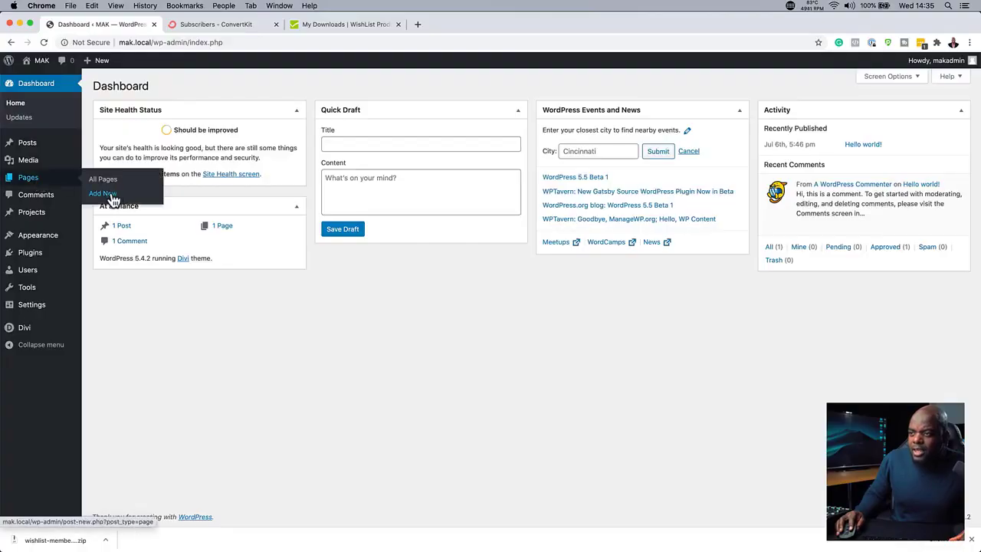
left_click(111, 196)
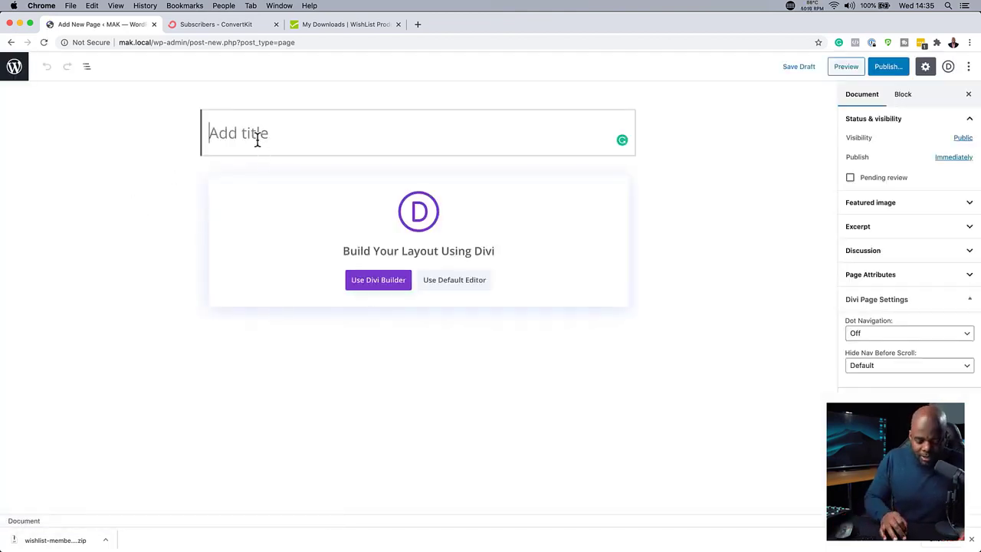
type("I")
key("BackSpace")
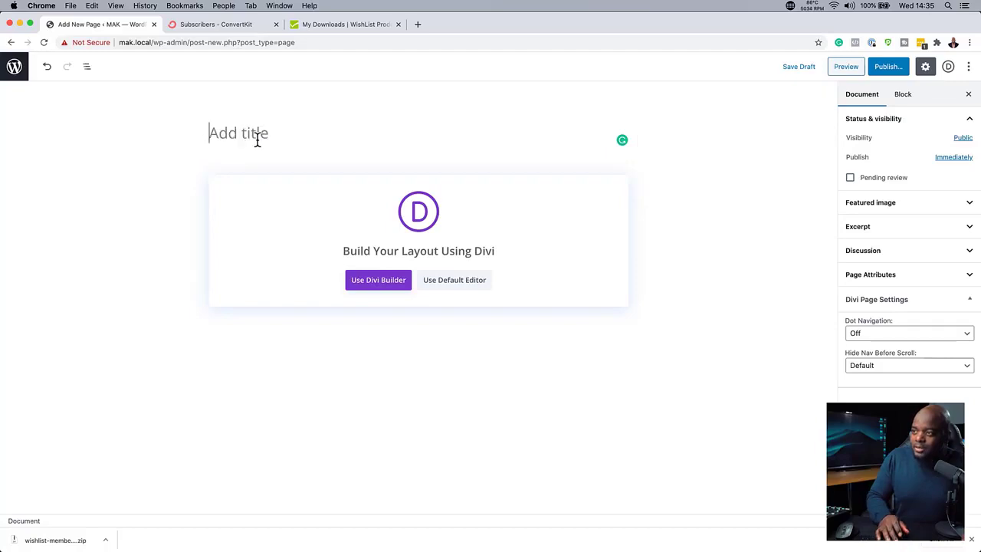
type("Leads")
left_click(381, 280)
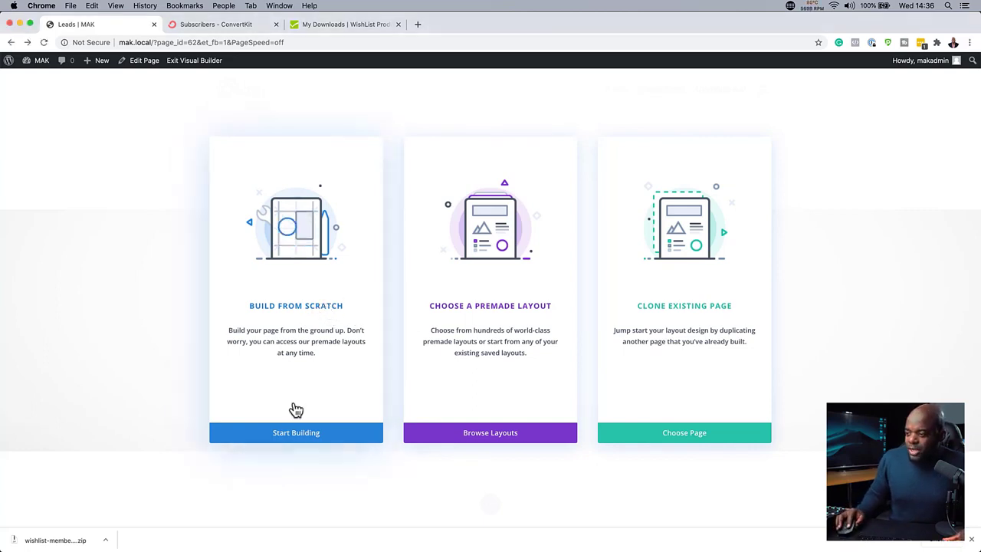
Build the page from scratch with a single-column row containing an Email Optin module.
left_click(320, 436)
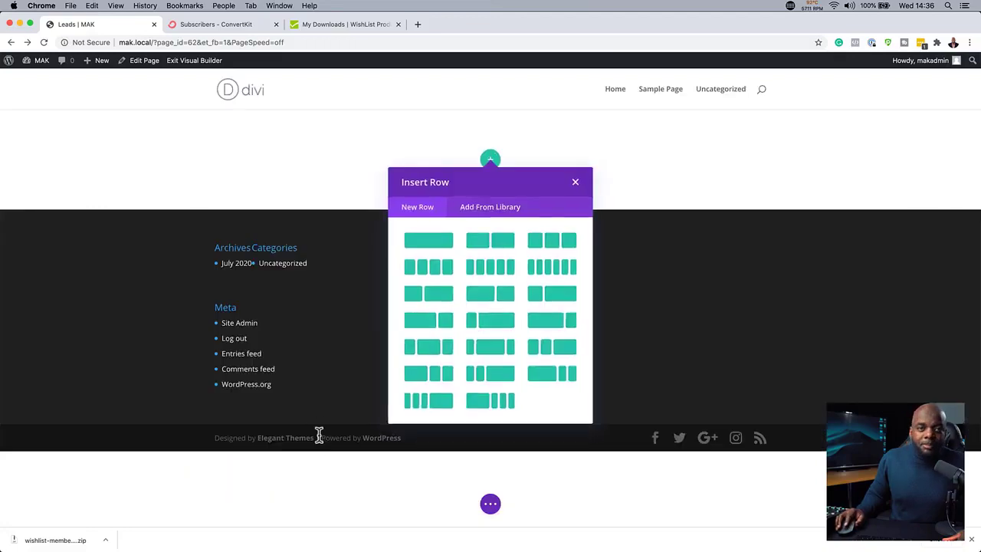
left_click(441, 248)
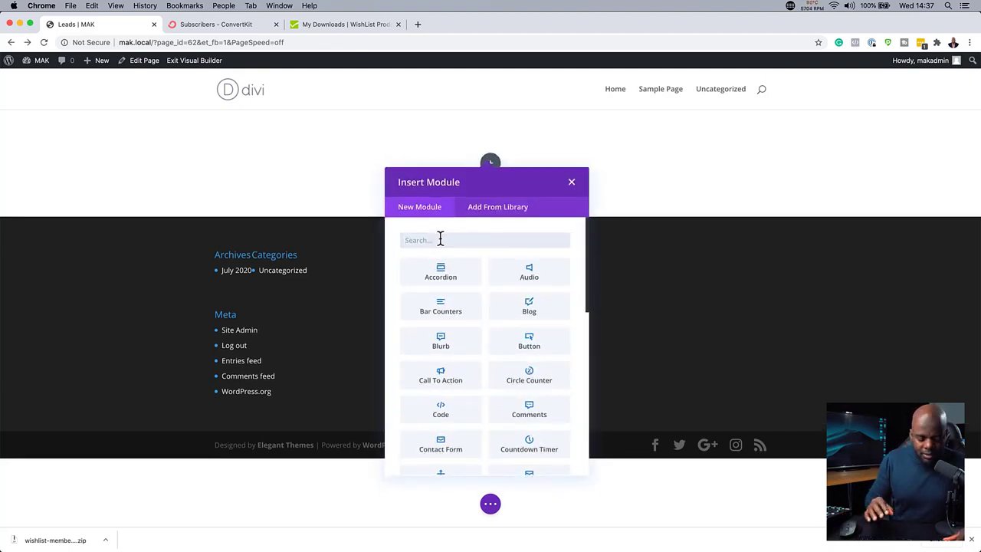
type("em")
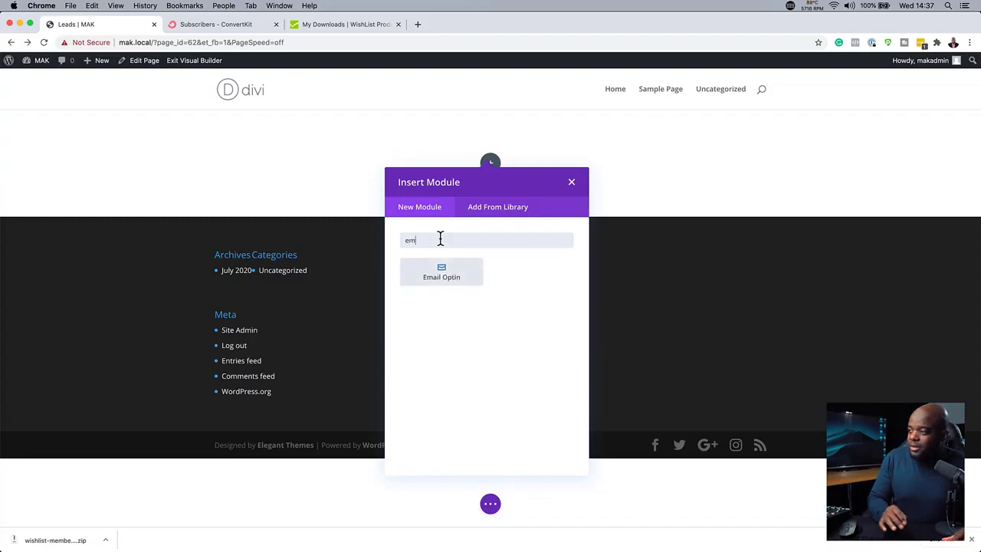
left_click(441, 268)
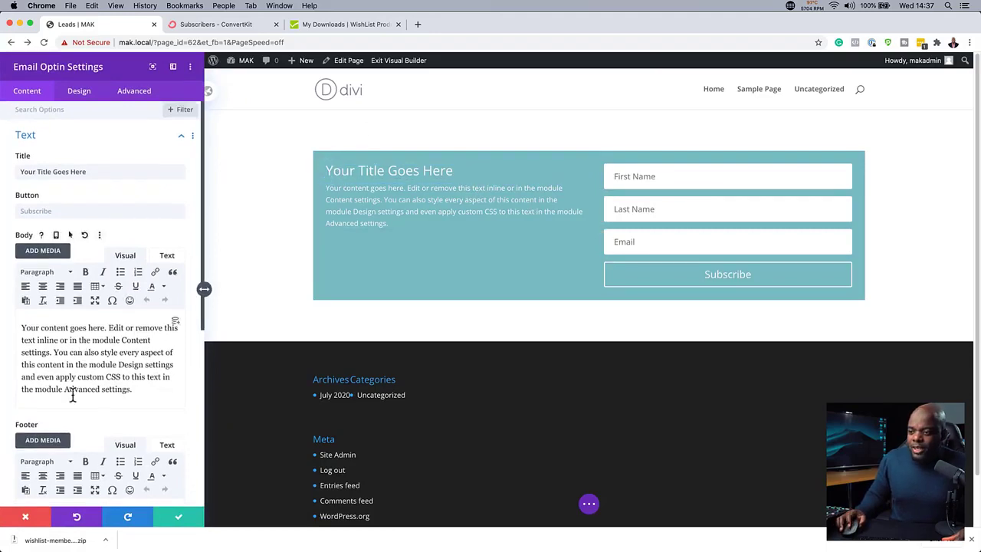
Set the Email Optin module's layout to Body On Top, Form On Bottom.
scroll(74, 392, "down", 10)
scroll(76, 397, "up", 5)
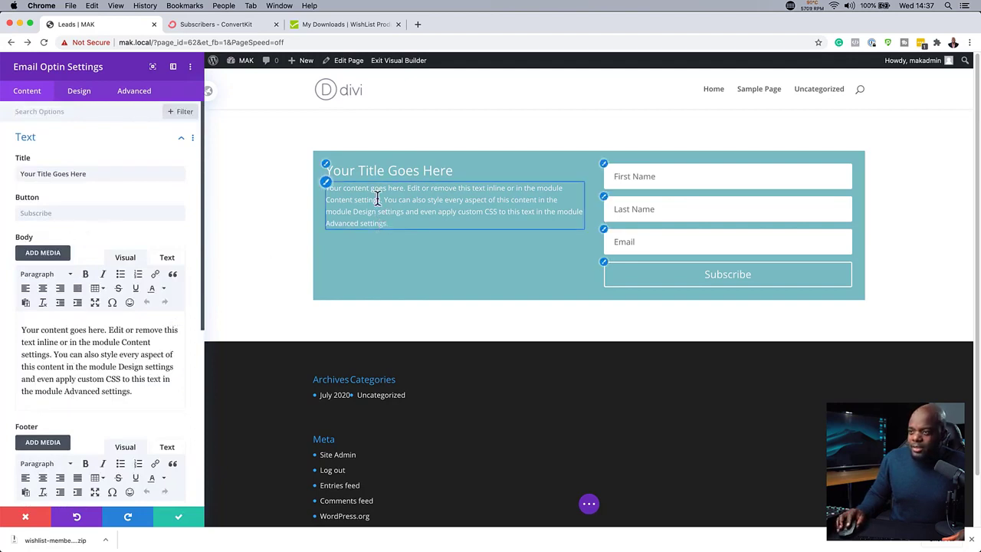
left_click(80, 91)
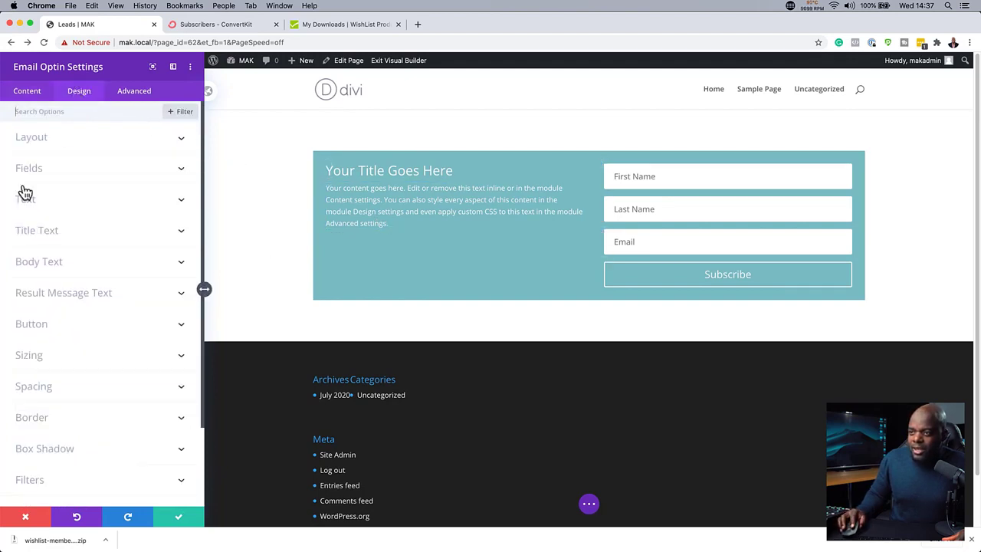
left_click(40, 138)
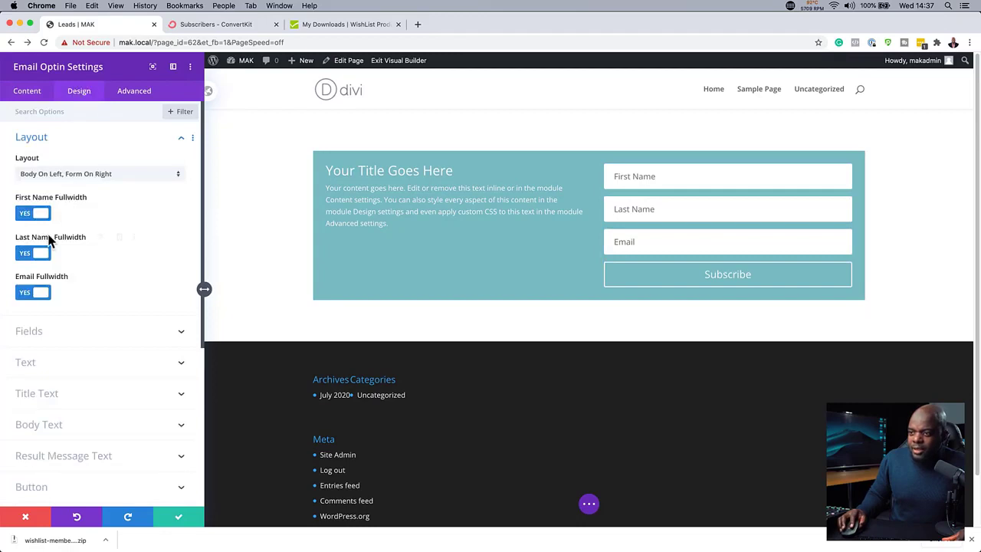
left_click(70, 178)
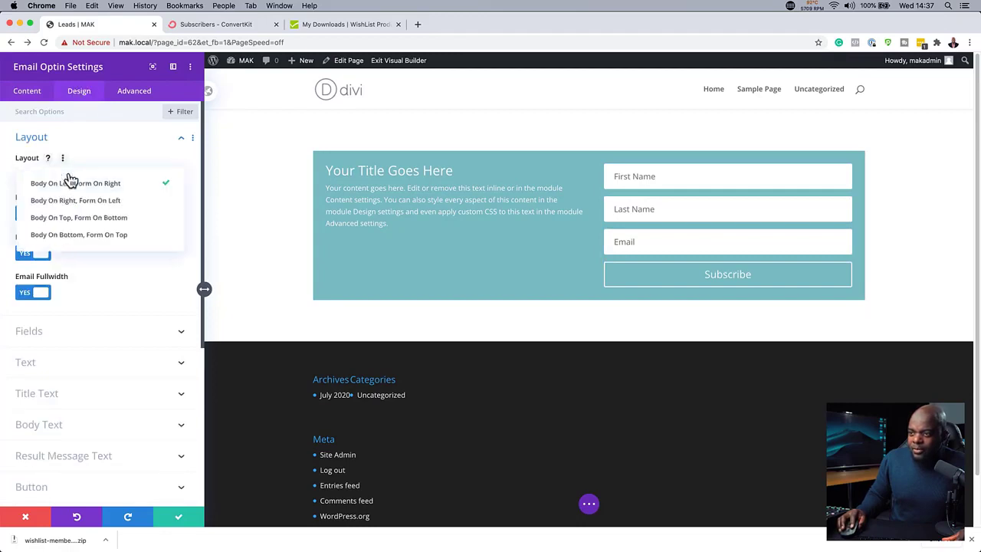
left_click(140, 221)
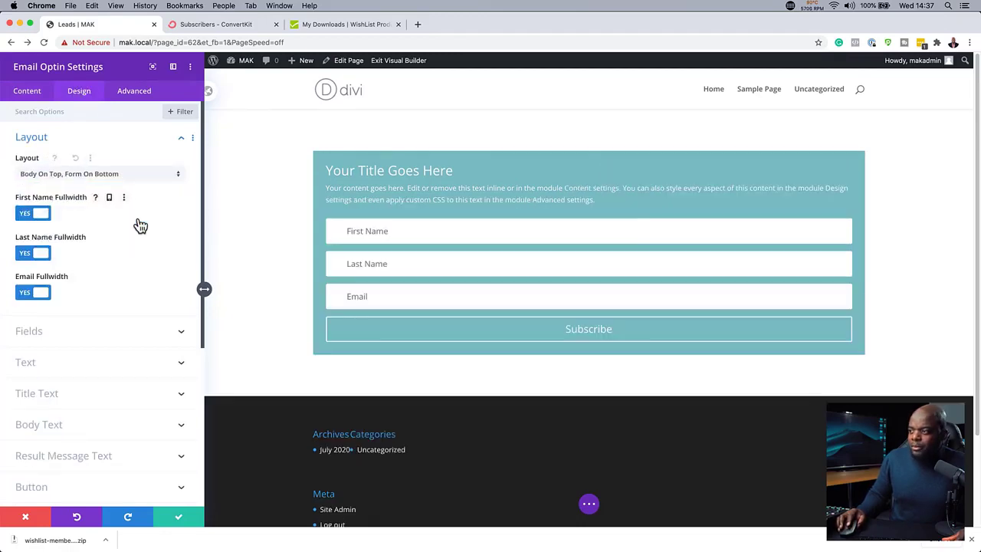
Change the Email Optin module's background color to a dark grey.
left_click(32, 95)
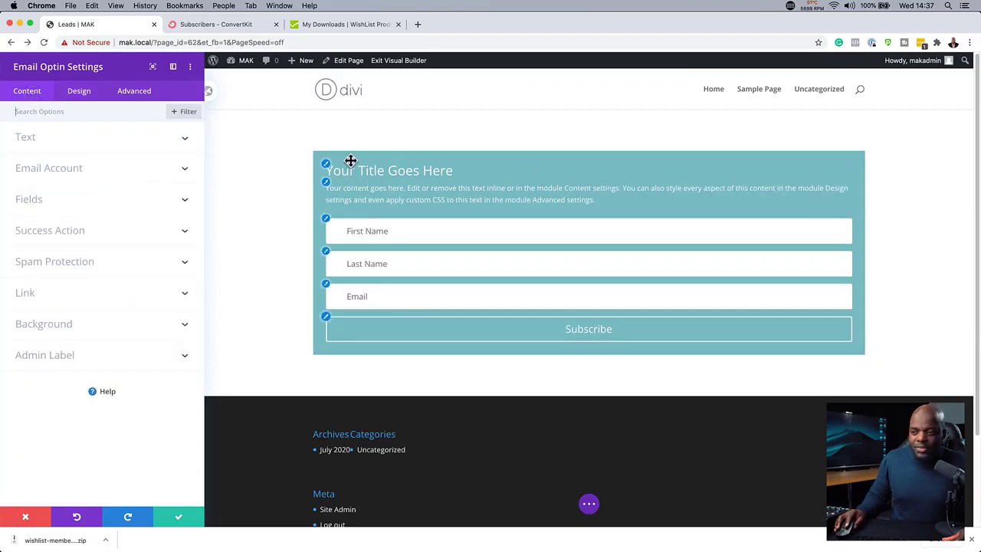
left_click(55, 325)
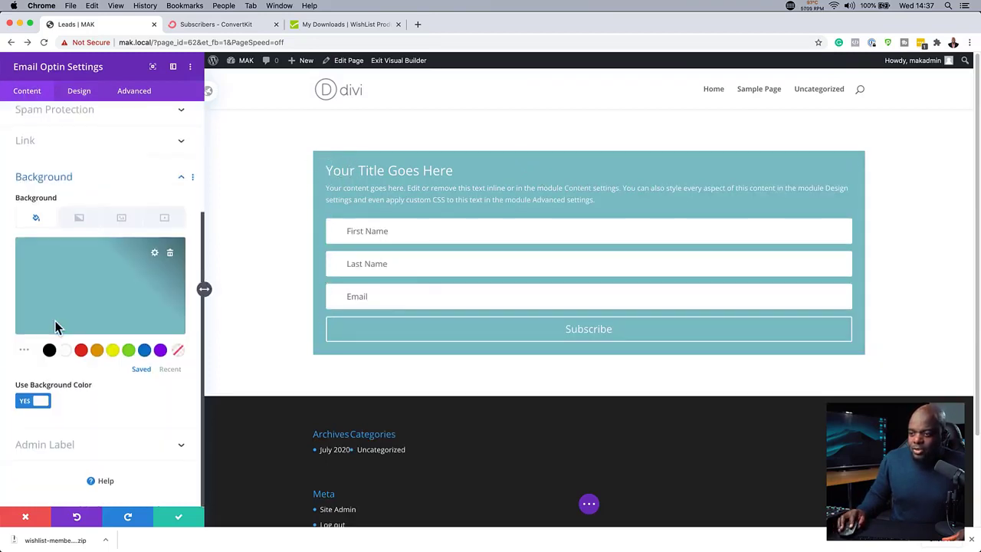
left_click(81, 350)
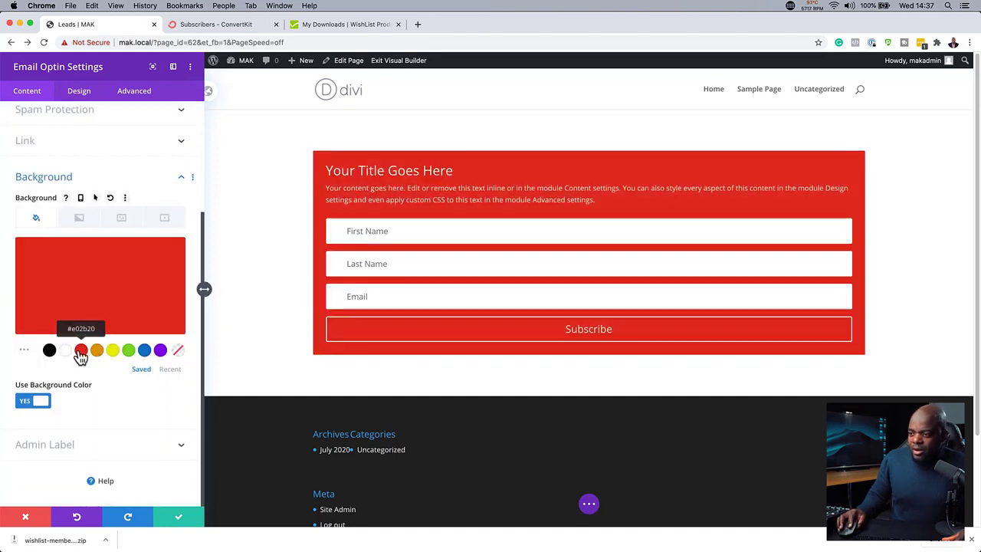
left_click(49, 351)
left_click(33, 306)
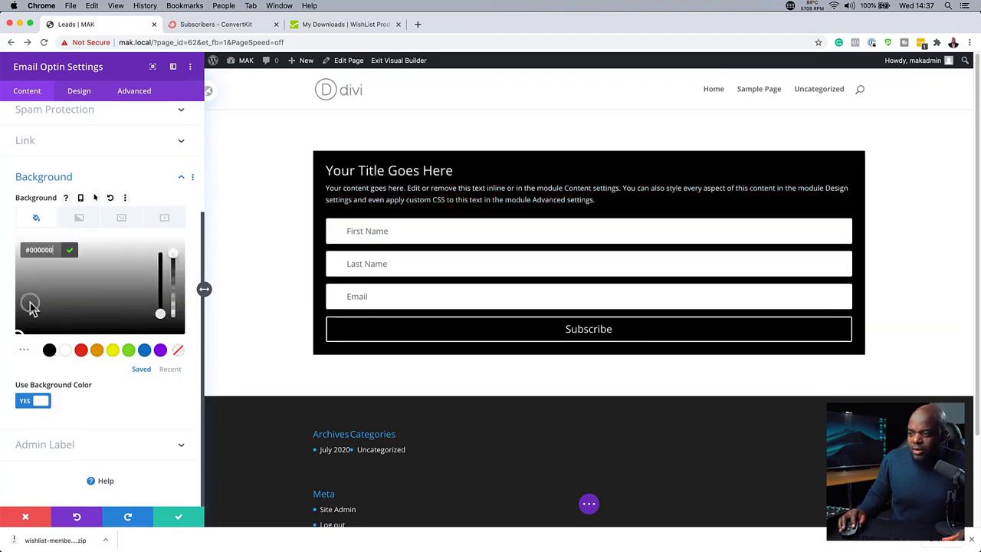
left_click_drag(31, 306, 12, 320)
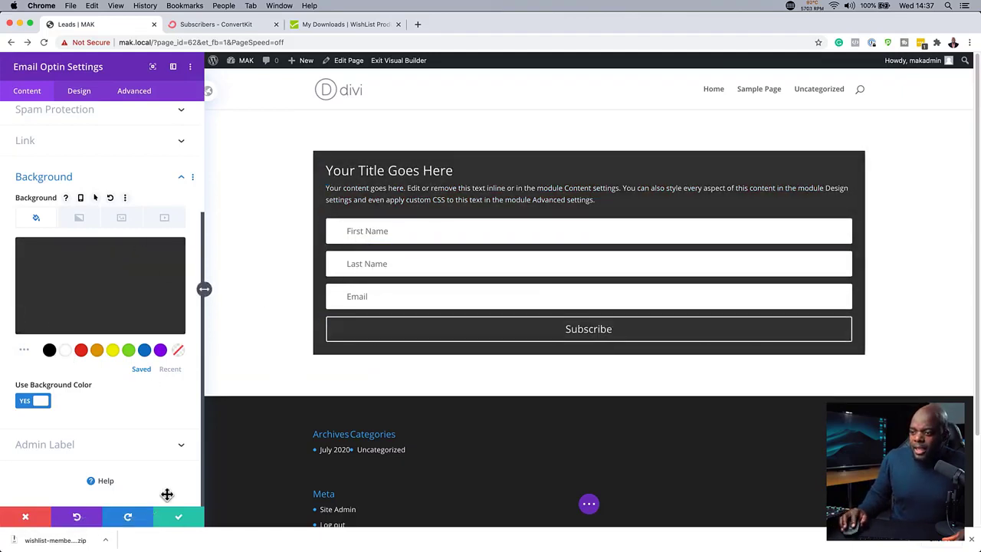
Set the Email Optin module's padding to 8% on all four sides, linking top with bottom and left with right.
left_click(81, 94)
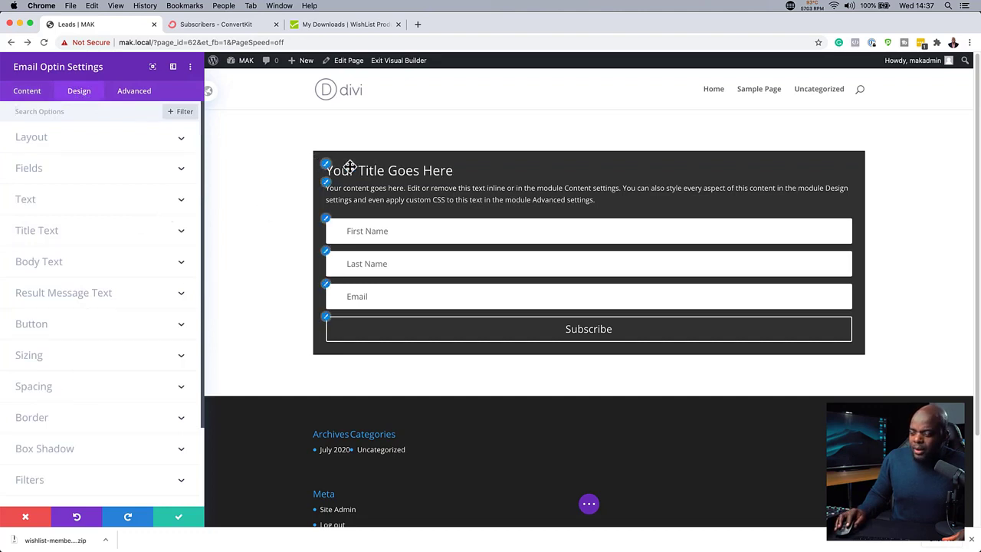
left_click(51, 396)
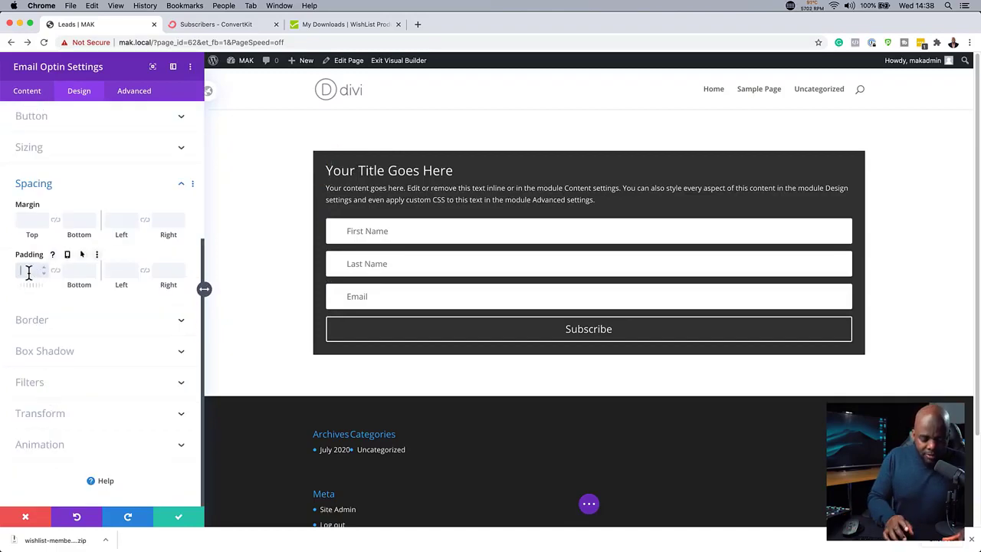
type("50")
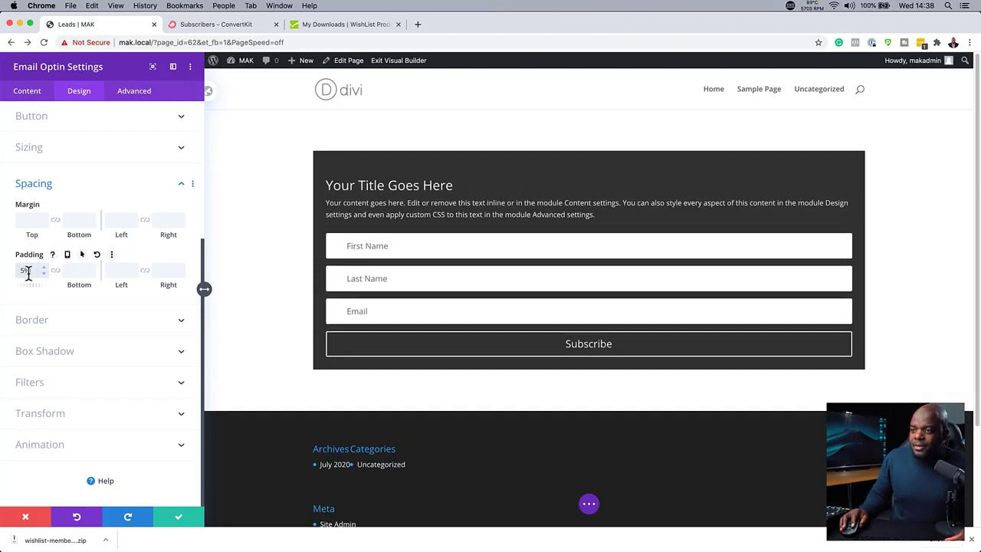
left_click(57, 272)
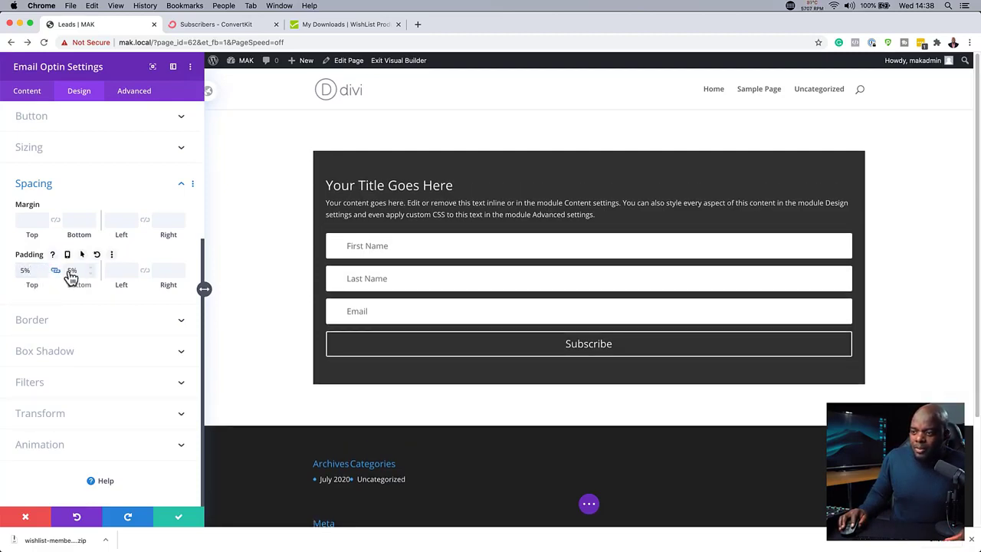
double_click(73, 269)
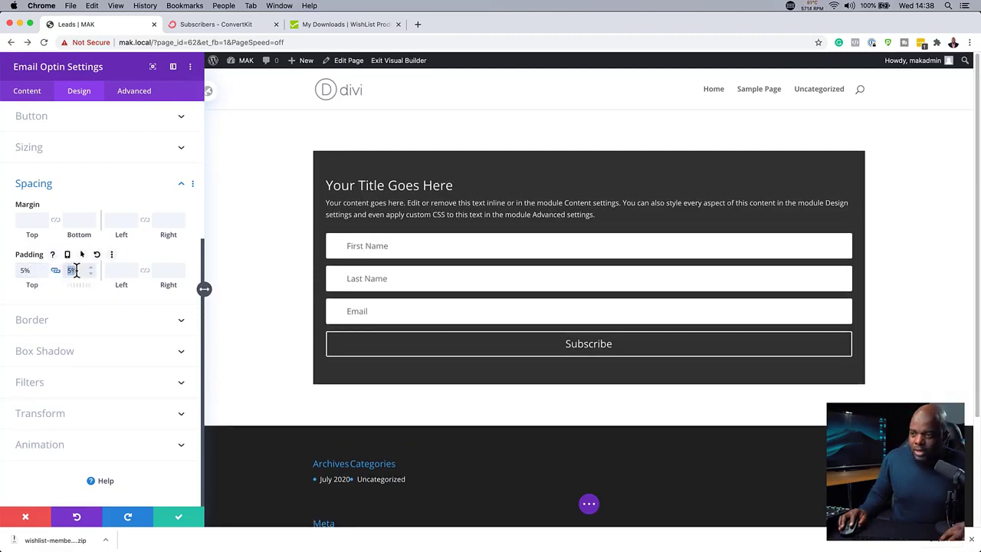
left_click(121, 270)
type("5%")
left_click(145, 272)
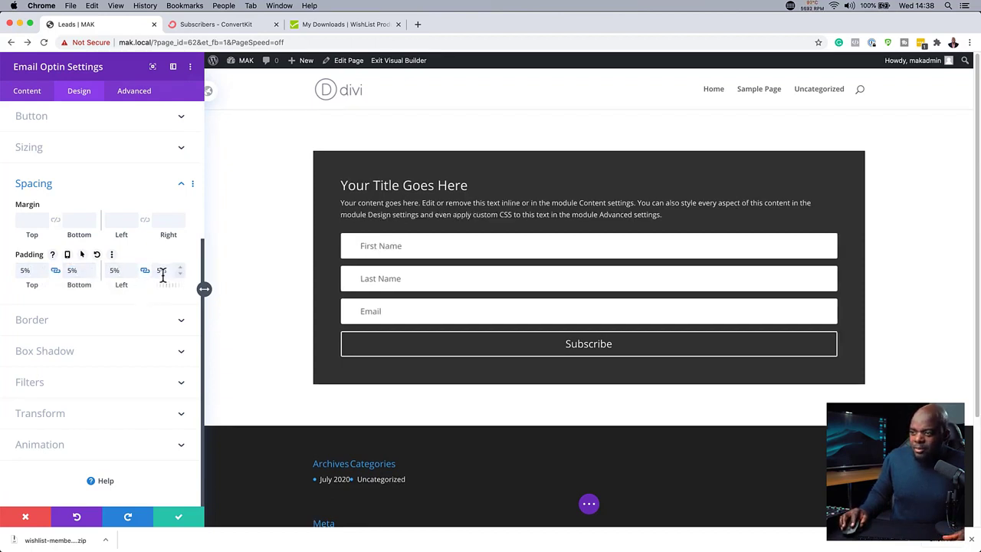
left_click_drag(119, 285, 100, 268)
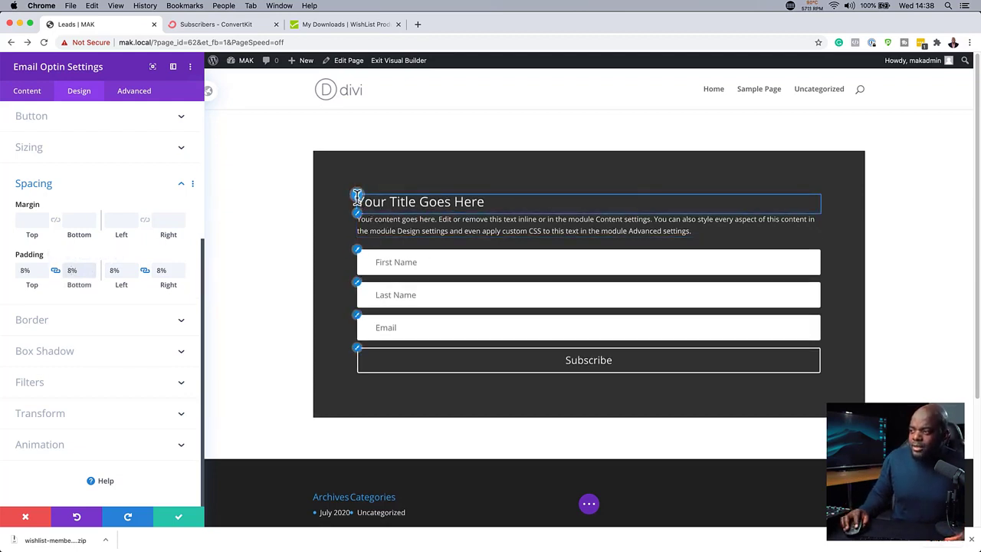
Open the lorem ipsum generator site lorem2.com in a new browser tab.
left_click(417, 25)
left_click(421, 43)
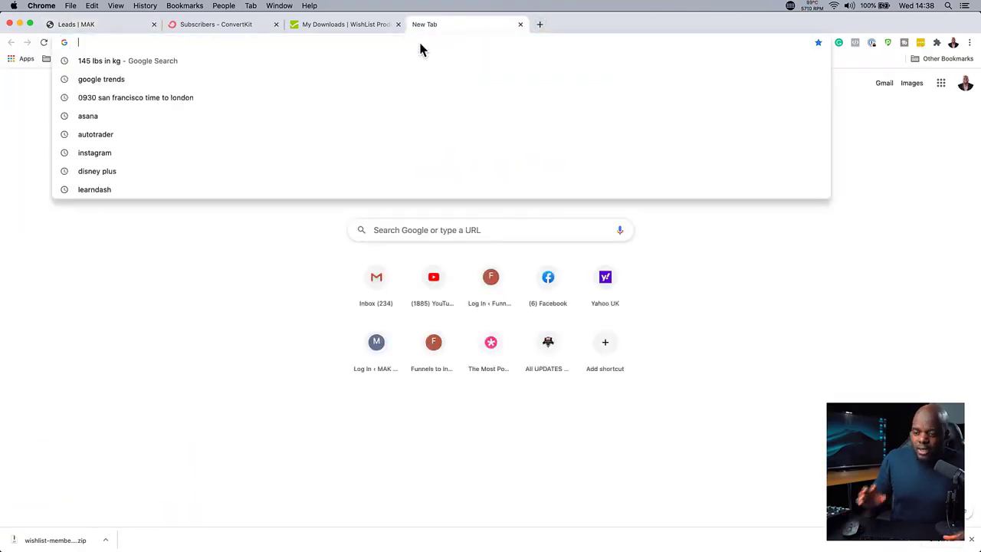
type("lorem")
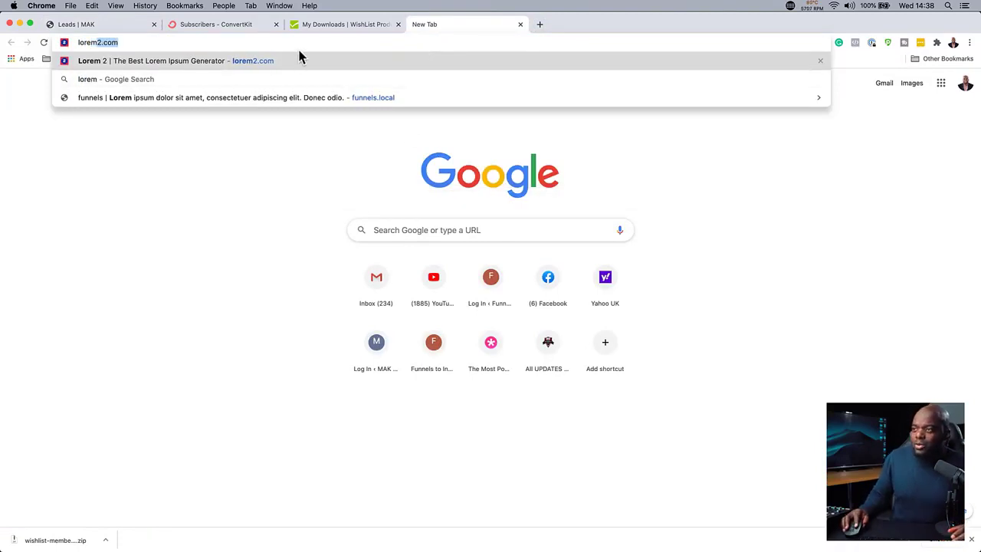
type("2.com")
key("Return")
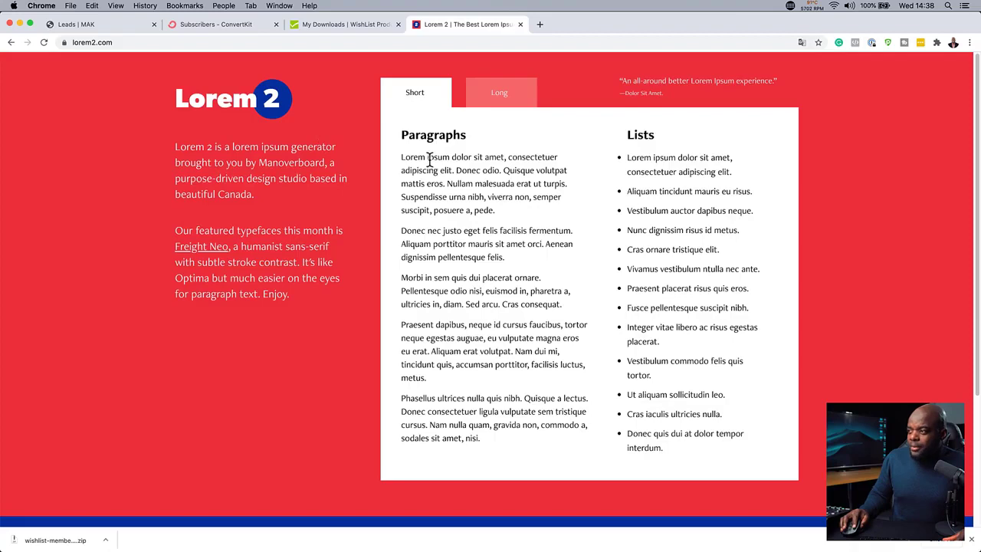
Copy "Lorem ipsum dolor sit amet" from the first sample paragraph and use it as the Email Optin title.
left_click_drag(398, 157, 495, 150)
key("super+c")
left_click(138, 24)
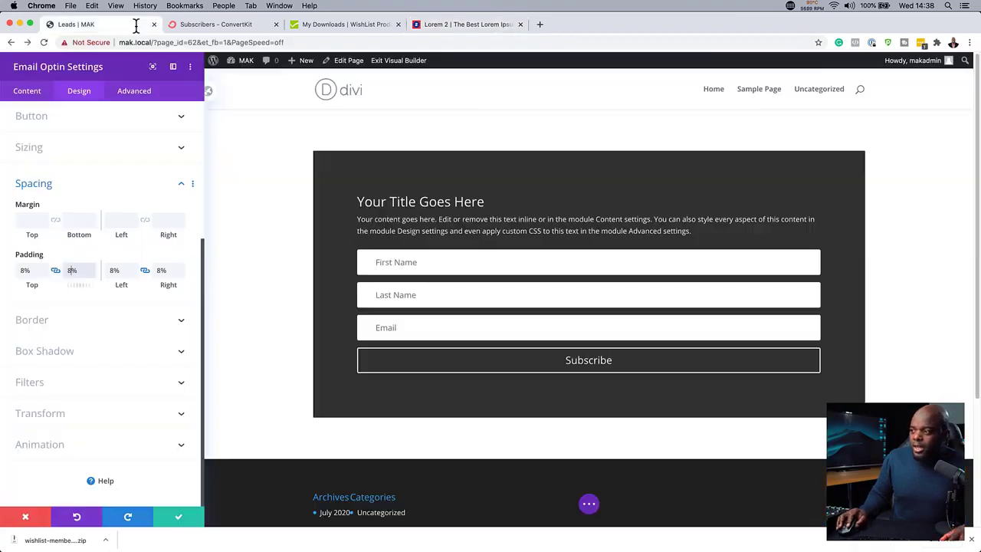
left_click(35, 93)
left_click(38, 142)
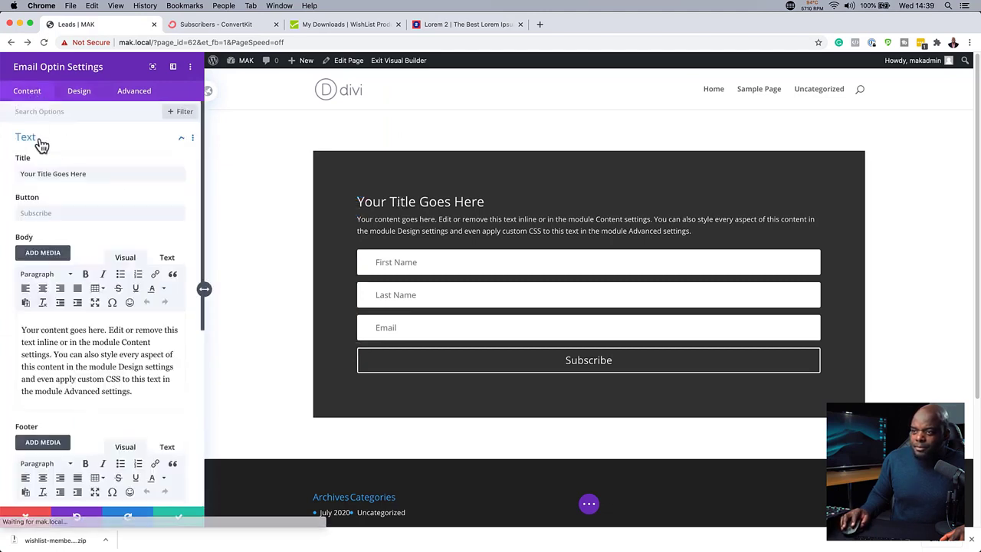
triple_click(95, 174)
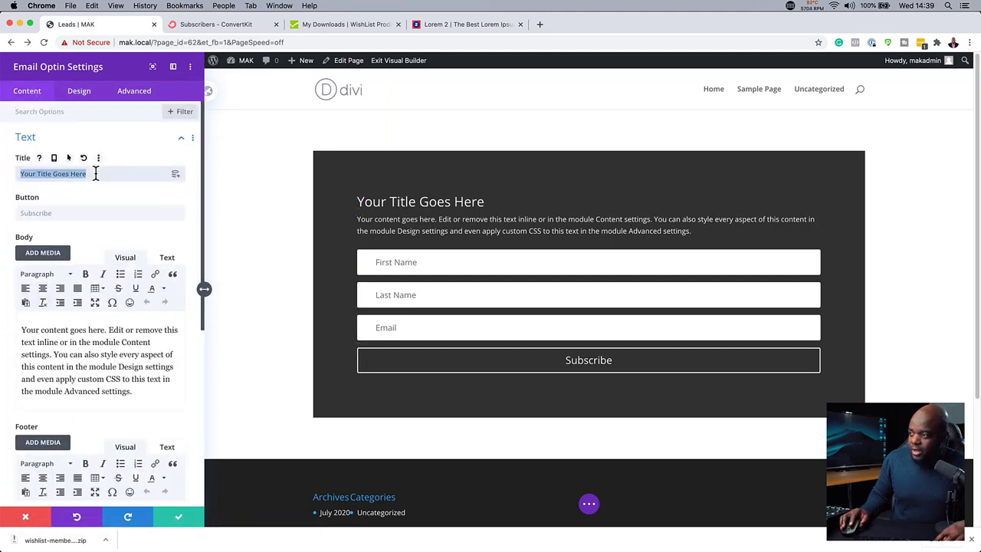
key("super+v")
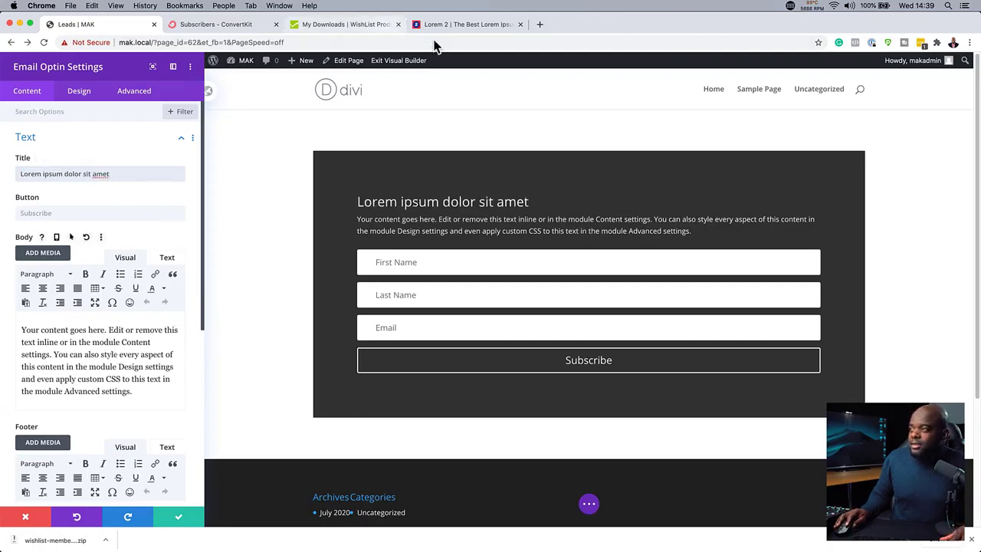
Replace the Email Optin body text with the "Donec nec justo eget felis" paragraph copied from the Lorem 2 page.
left_click(469, 24)
left_click_drag(401, 231, 532, 258)
key("super+c")
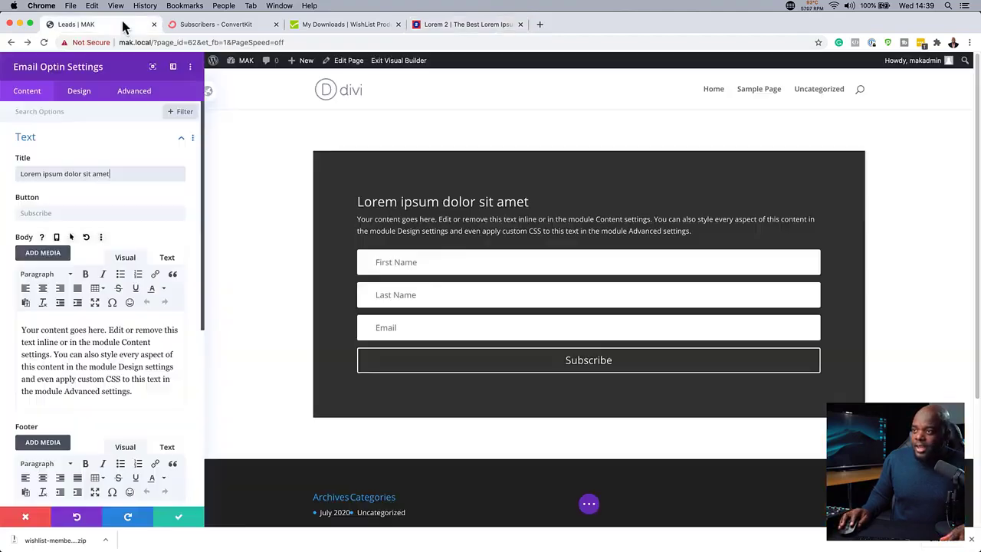
left_click(123, 24)
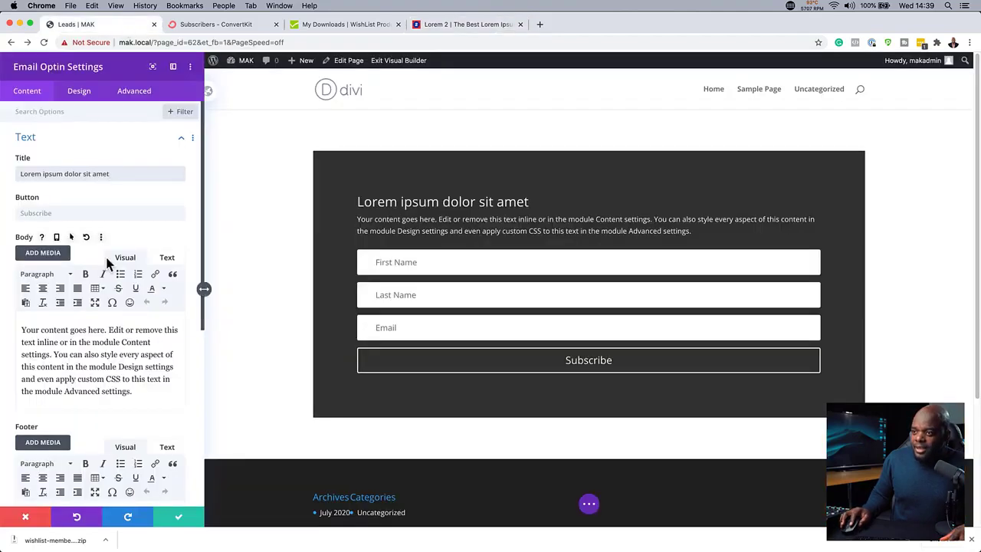
left_click(142, 388)
key("super+a")
key("super+v")
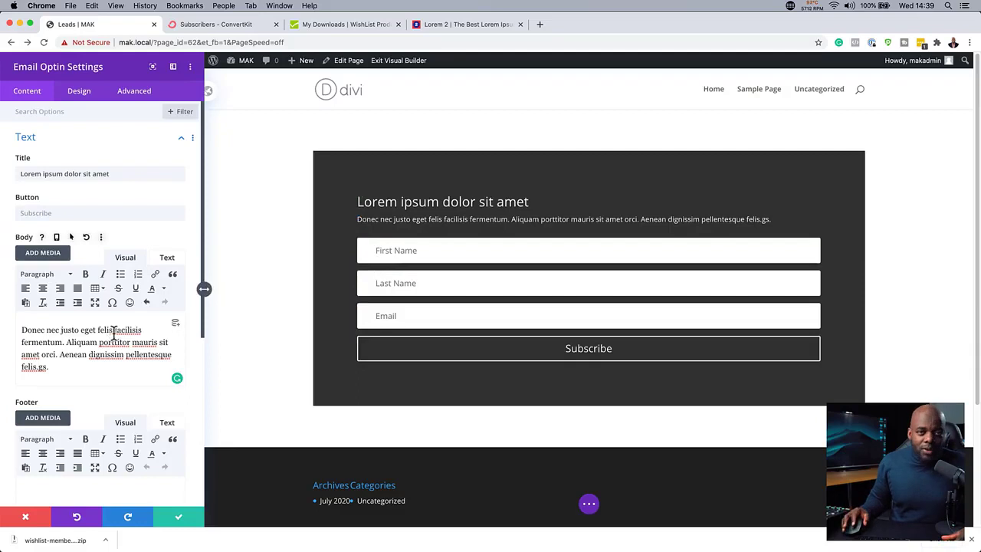
Hide the last name field in the Email Optin form's field options.
scroll(98, 354, "down", 1)
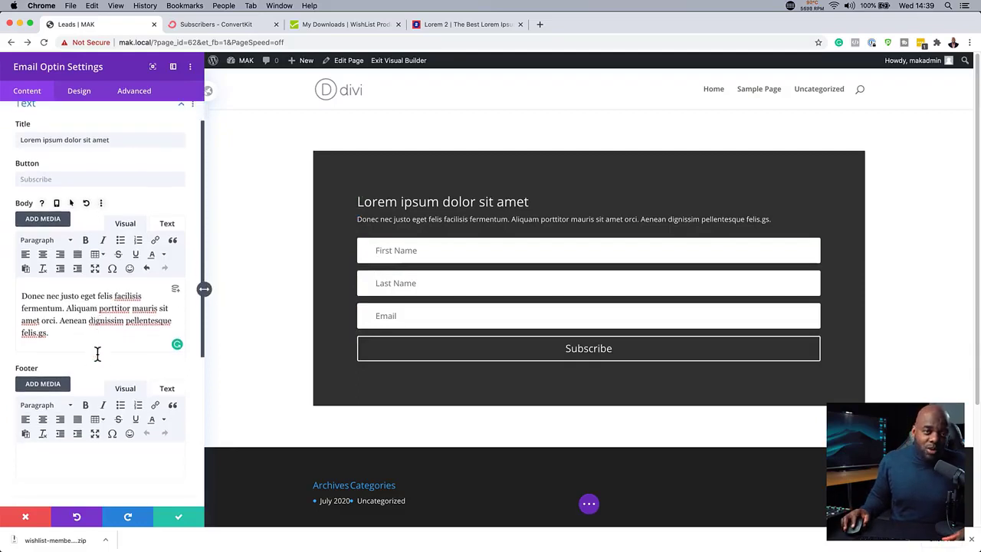
scroll(100, 353, "down", 5)
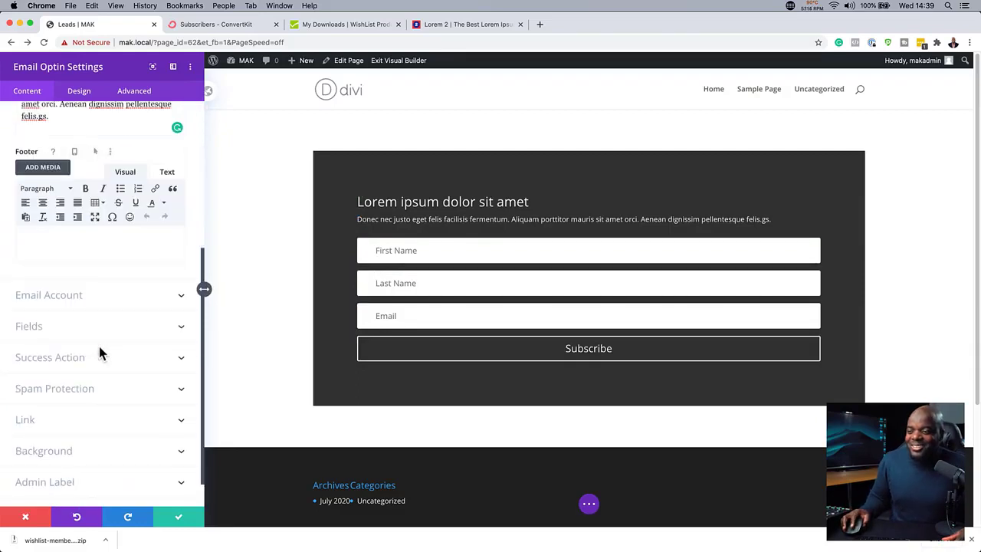
left_click(57, 328)
left_click(26, 283)
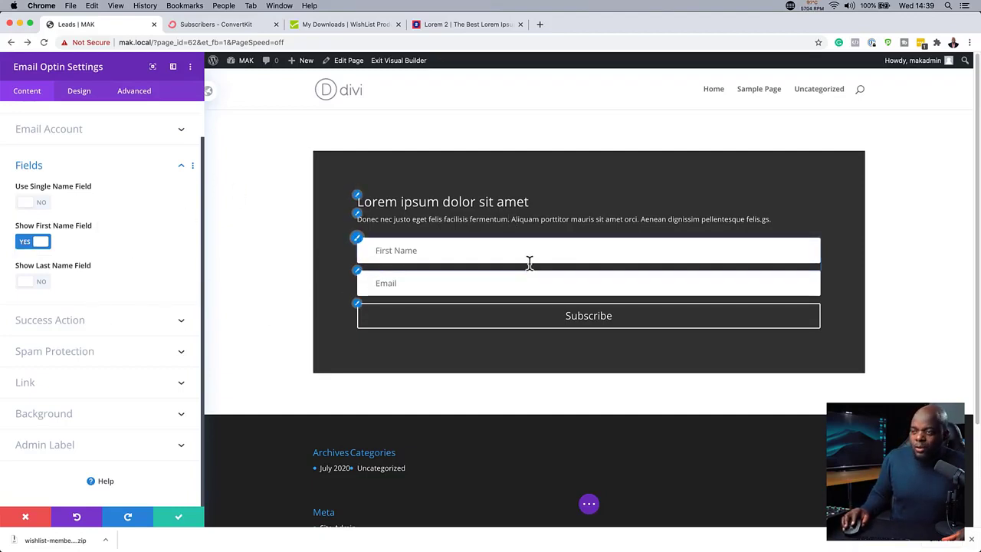
Set the Email Optin title font to Poppins with a Bold weight, after trying Semi Bold.
left_click(89, 94)
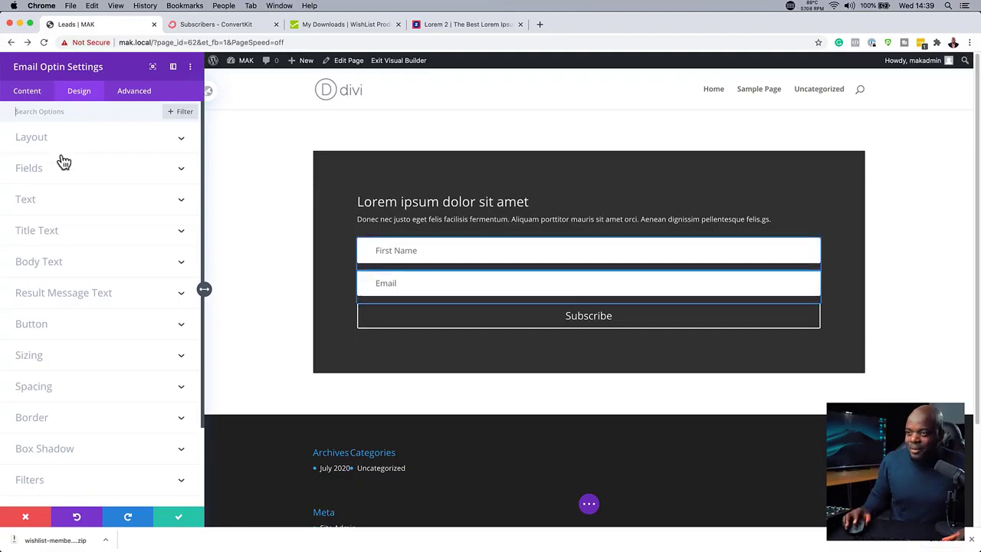
left_click(358, 202)
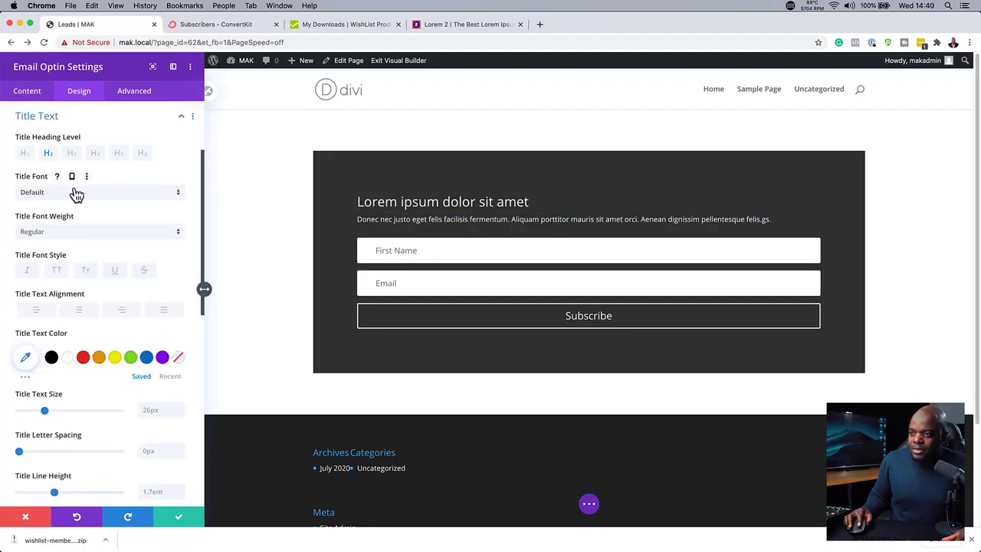
left_click(77, 193)
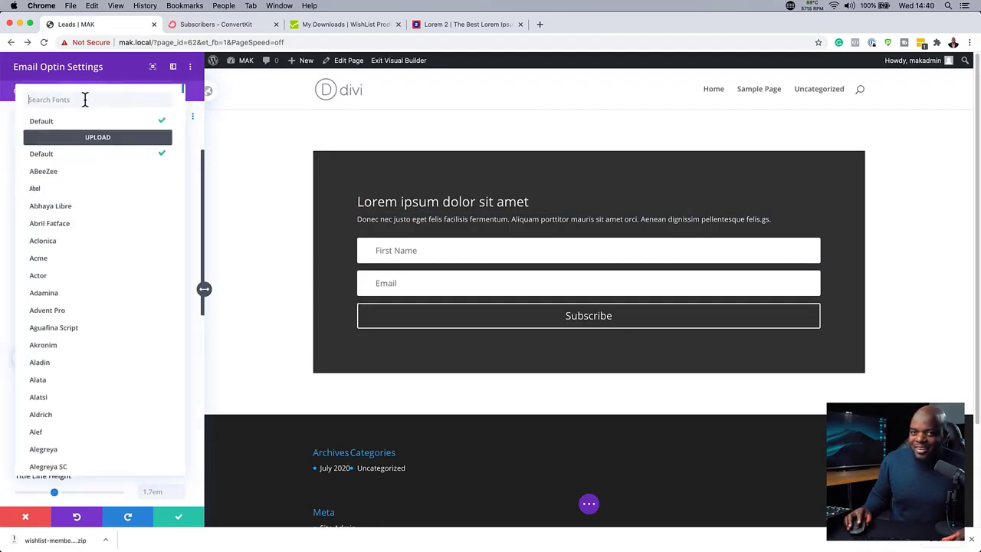
type("popp")
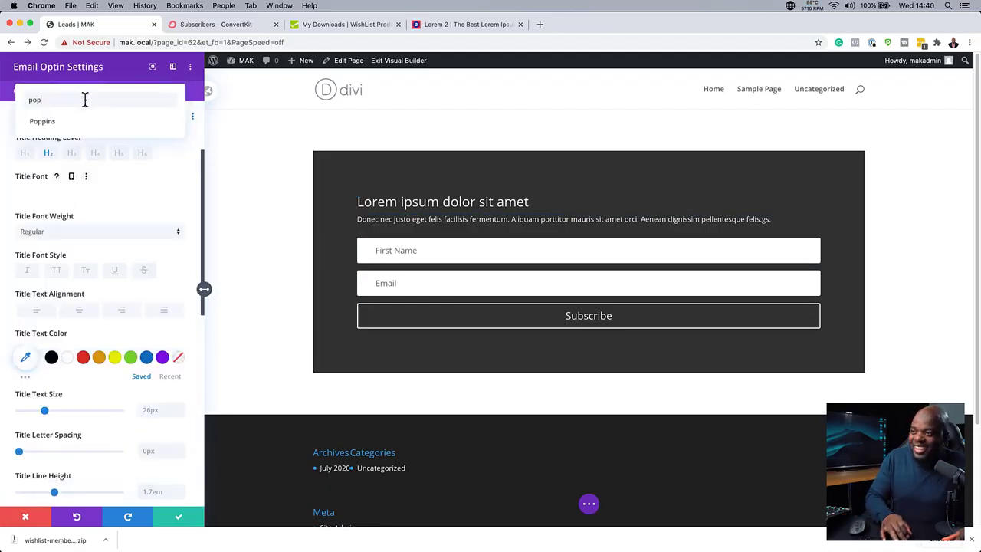
left_click(76, 123)
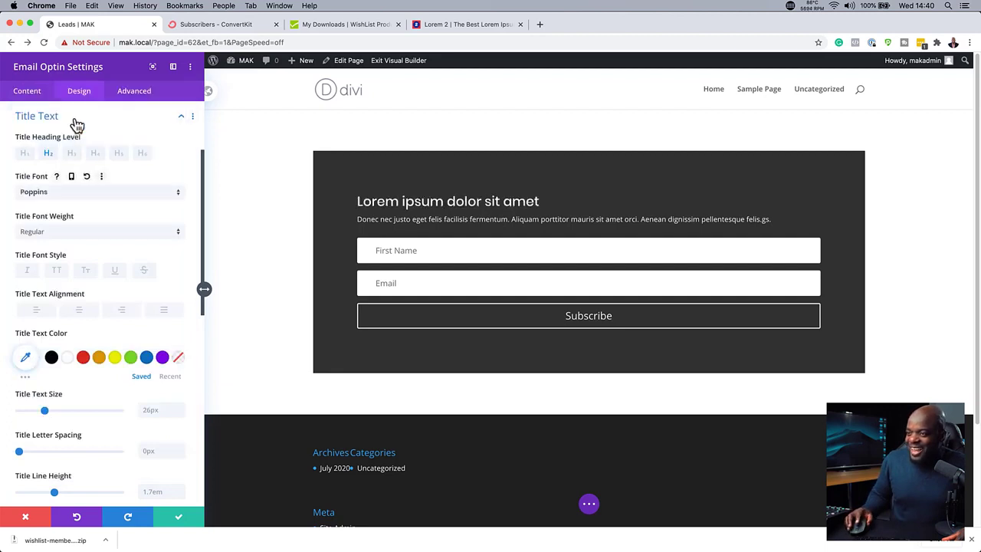
left_click(61, 236)
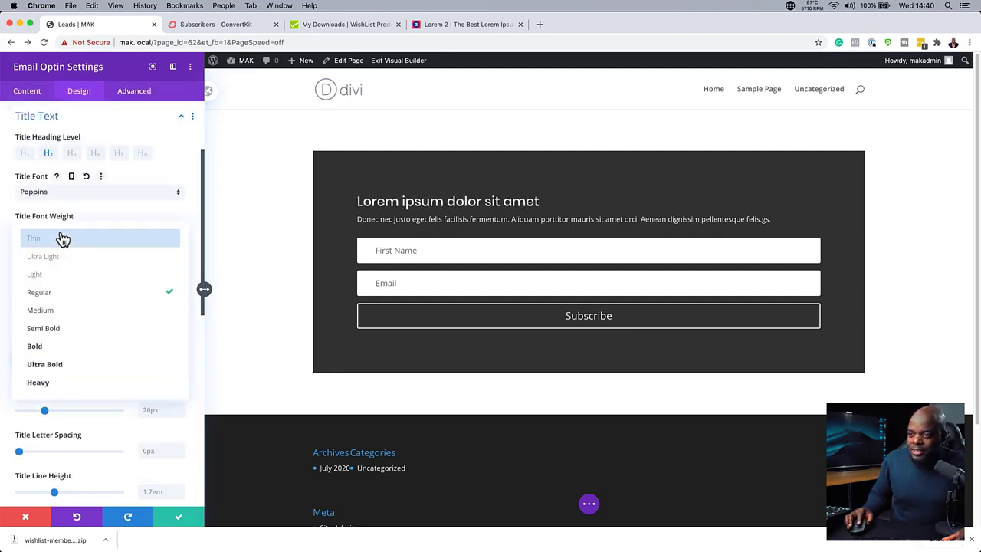
left_click(82, 335)
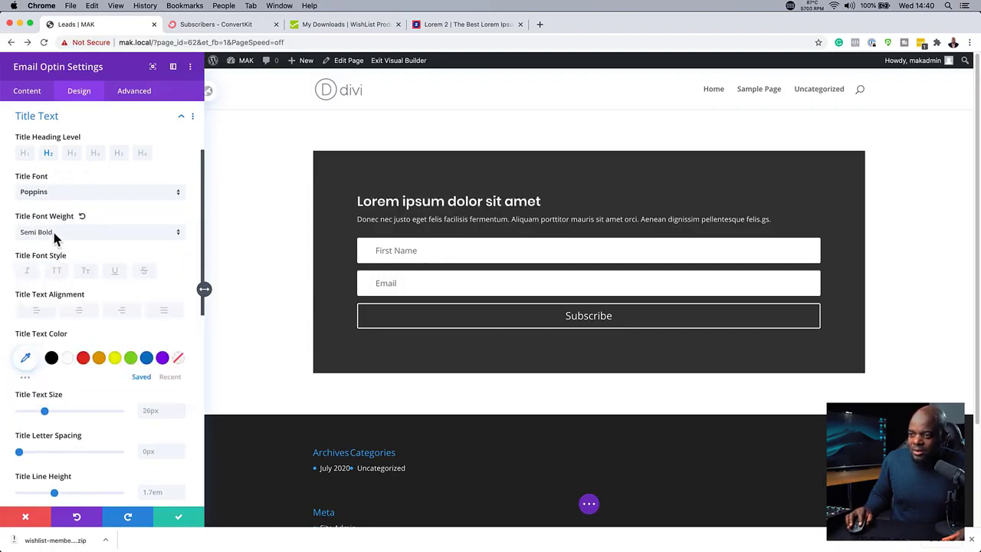
left_click(54, 232)
left_click(67, 346)
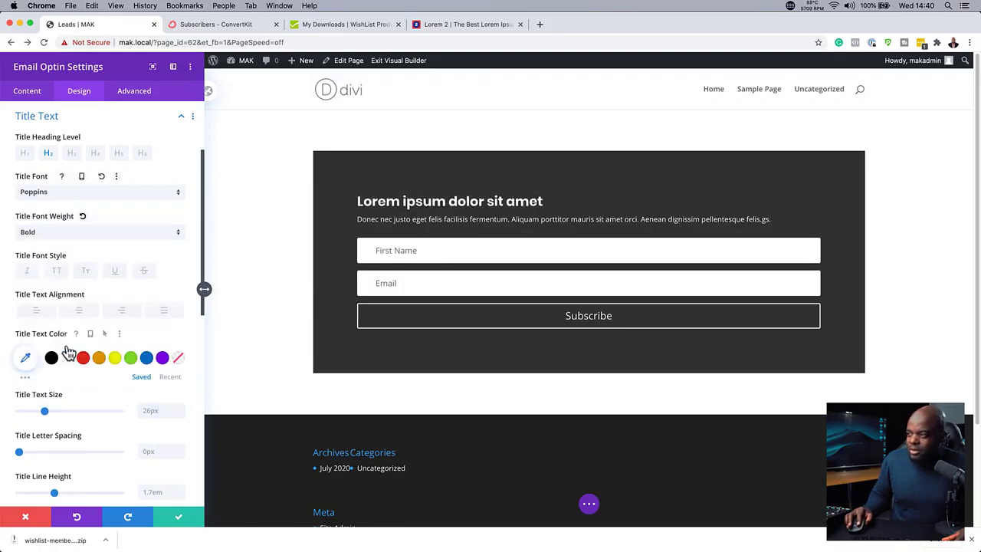
Set the Email Optin body text to Poppins at 19px with a line height of 1.8em.
left_click(357, 215)
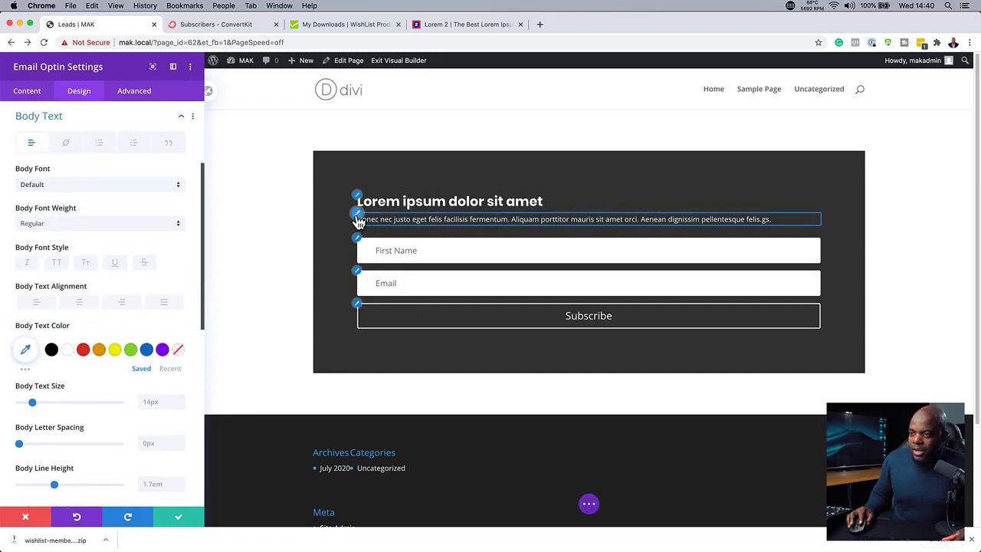
left_click(88, 184)
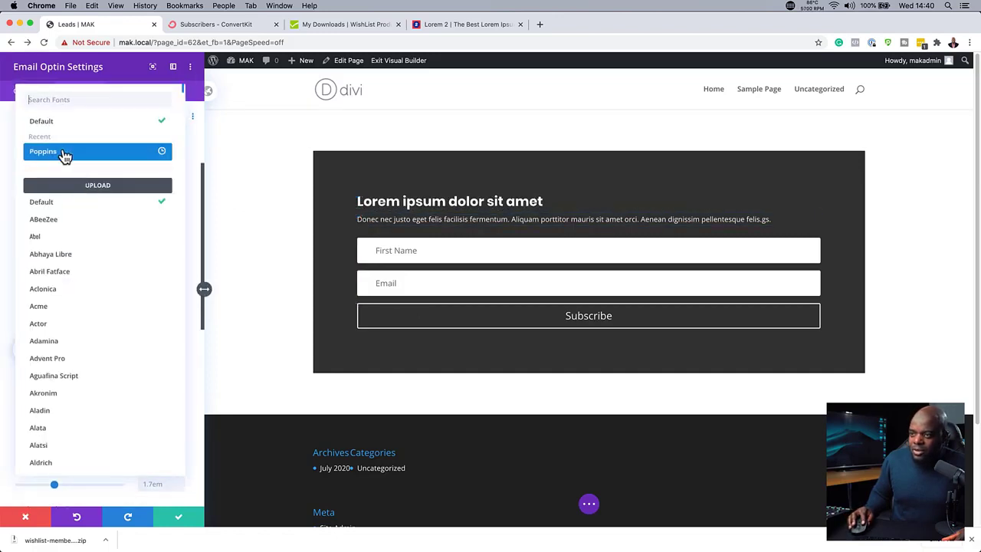
left_click(64, 153)
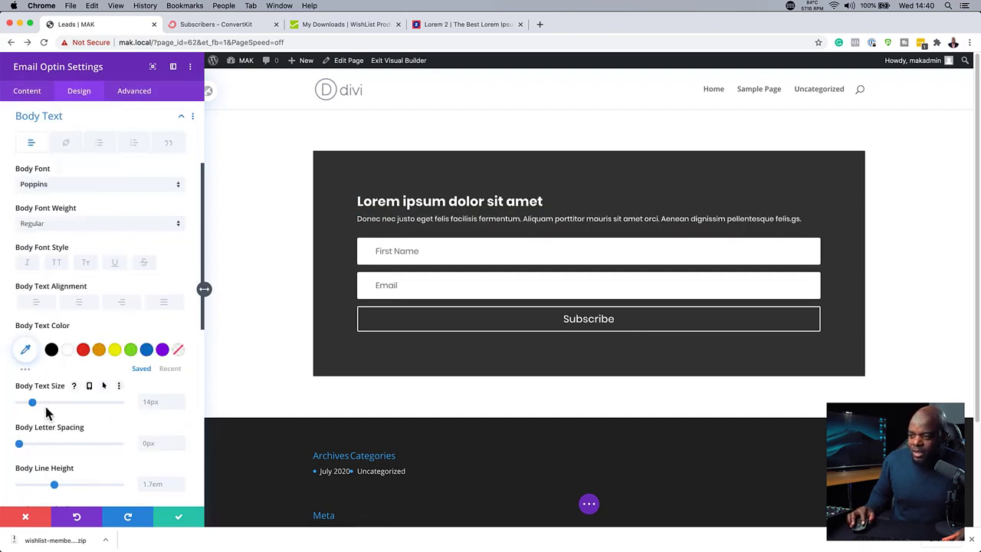
left_click_drag(34, 404, 39, 406)
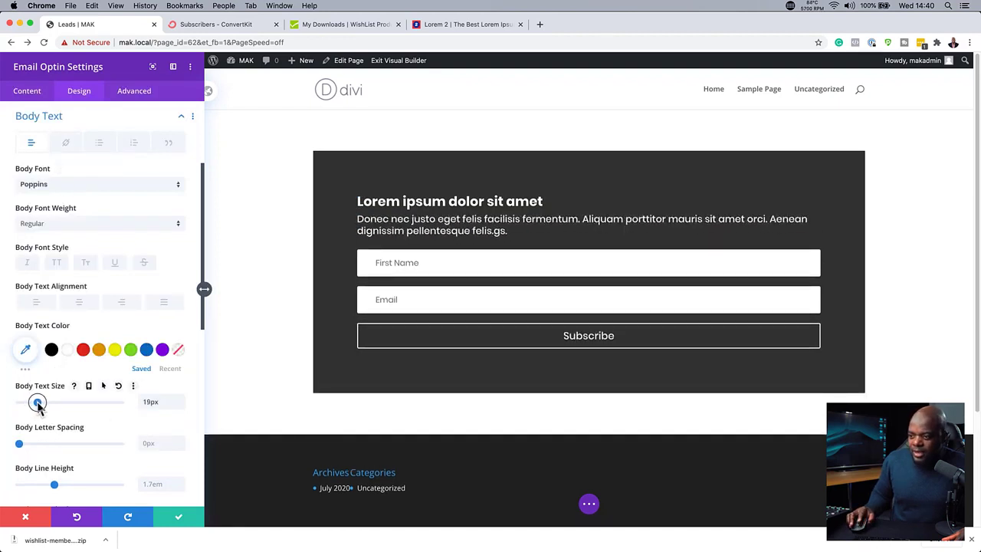
scroll(87, 421, "down", 3)
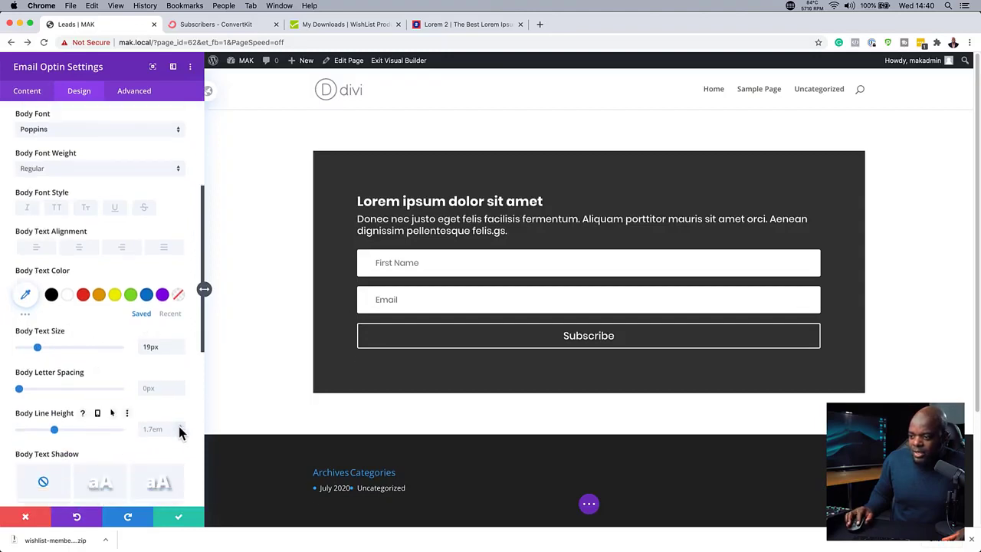
left_click(180, 427)
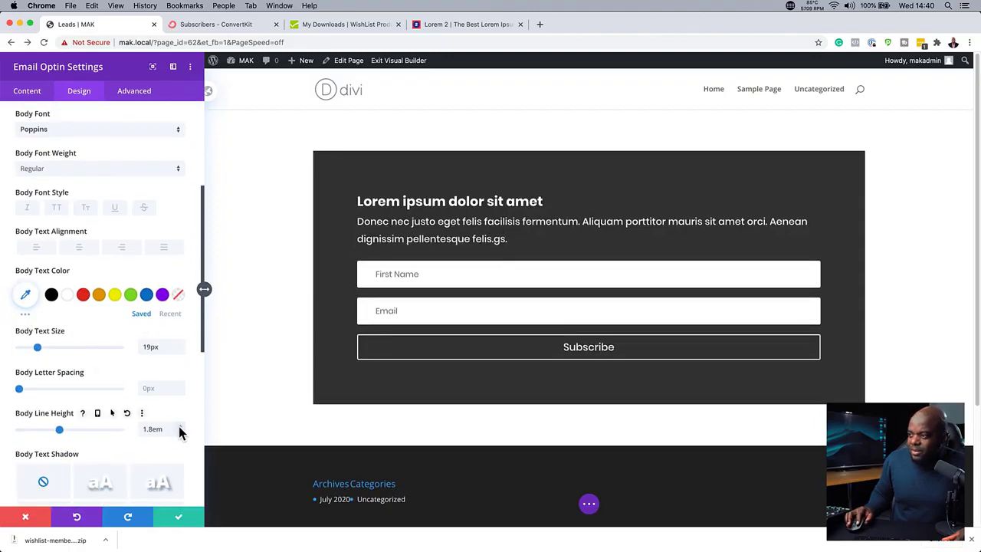
Set the Email Optin title text size to 32px.
left_click(357, 201)
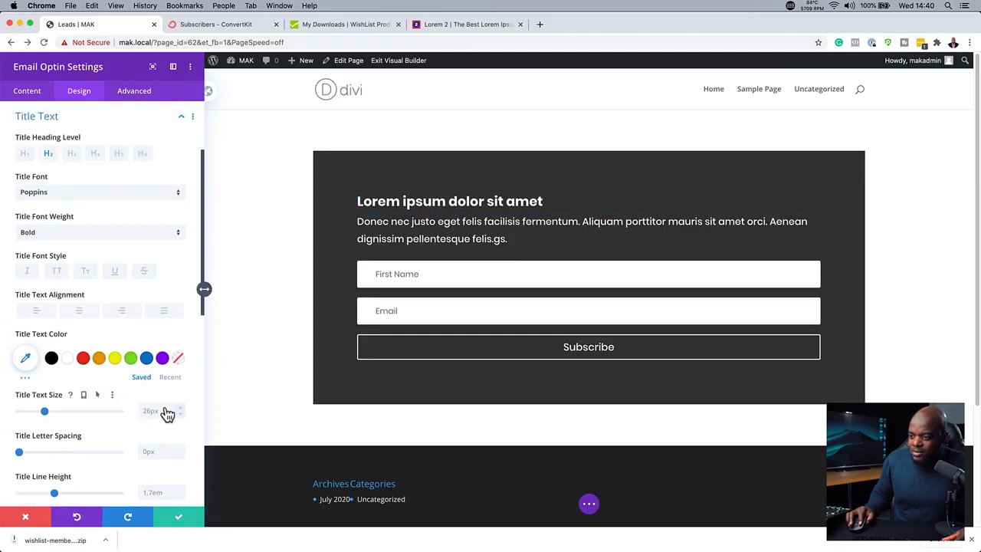
left_click(182, 409)
left_click(182, 408)
left_click(182, 409)
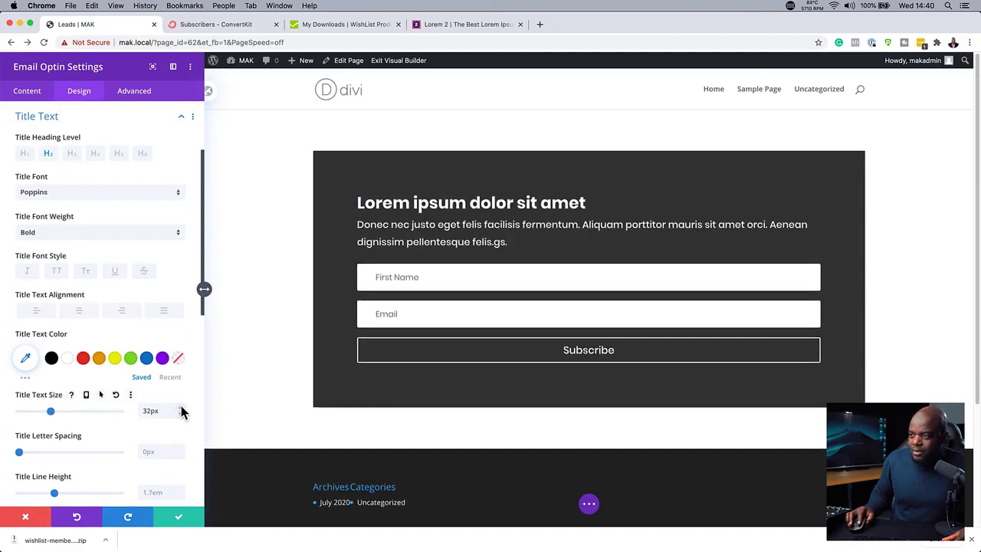
Center-align both the title and the body text of the Email Optin module.
scroll(92, 230, "up", 3)
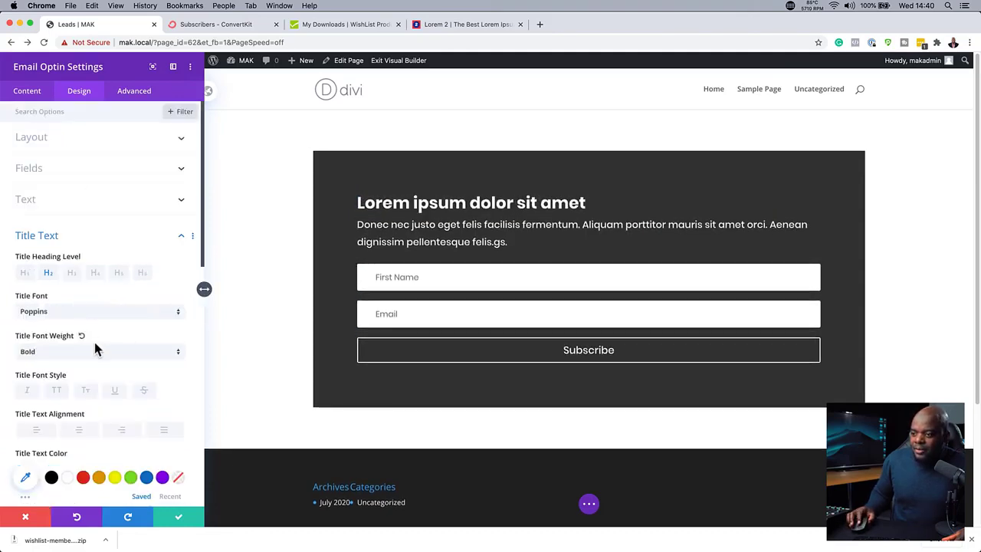
scroll(94, 341, "down", 2)
left_click(81, 366)
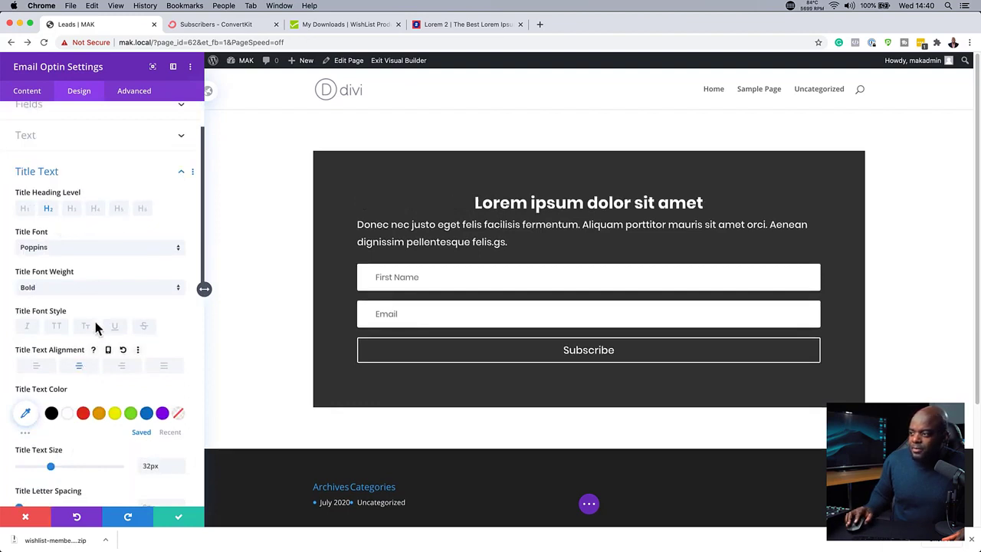
left_click(360, 224)
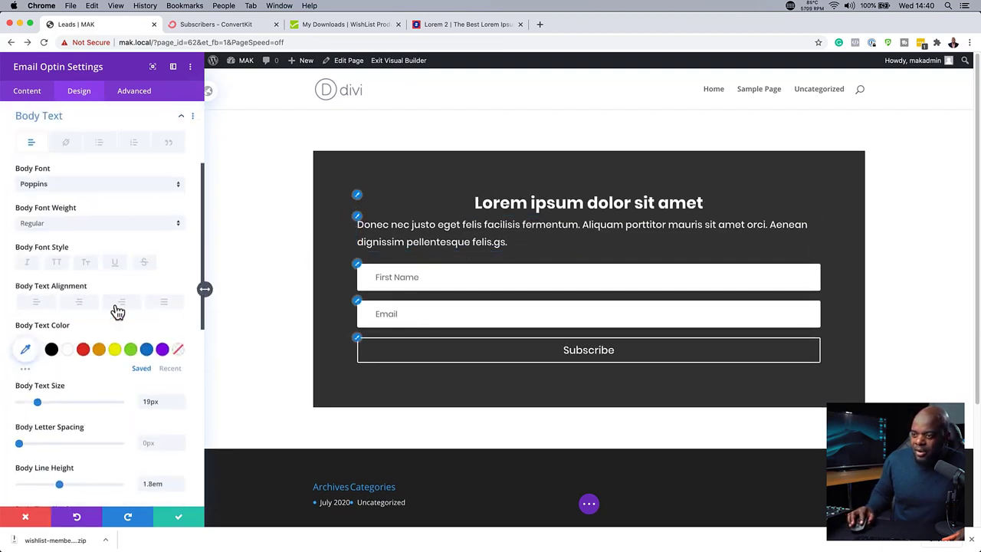
left_click(80, 303)
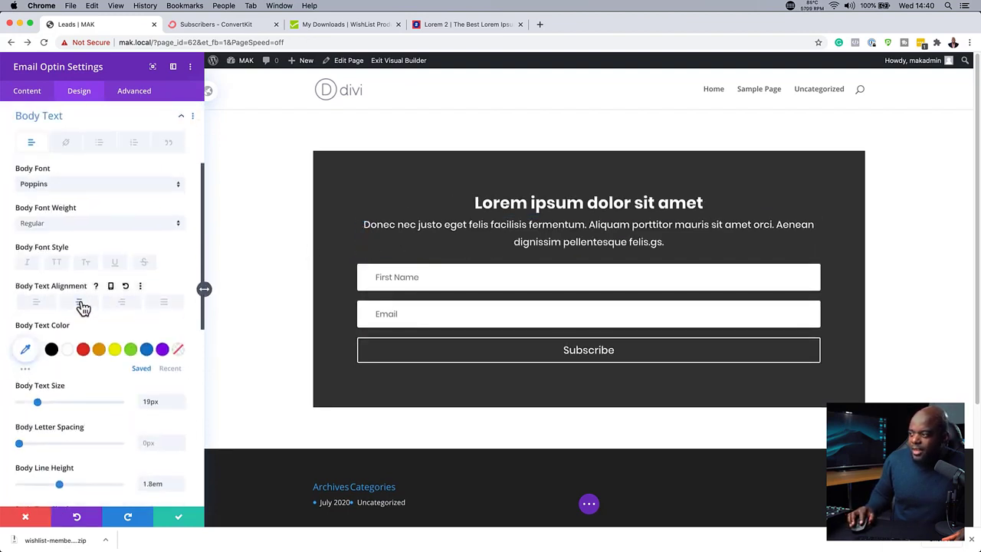
Set the form fields' background color to white, after trying a transparent background.
left_click(360, 272)
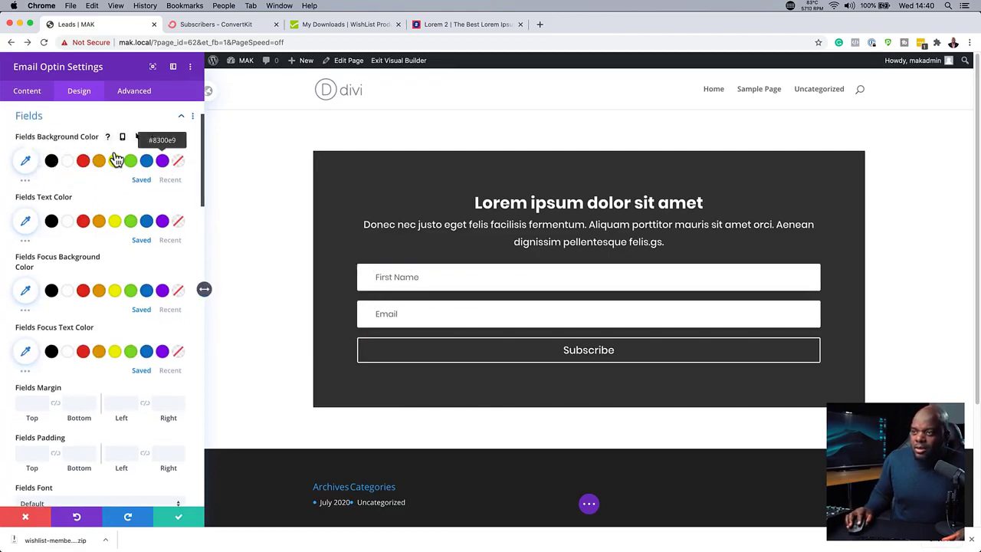
left_click(178, 162)
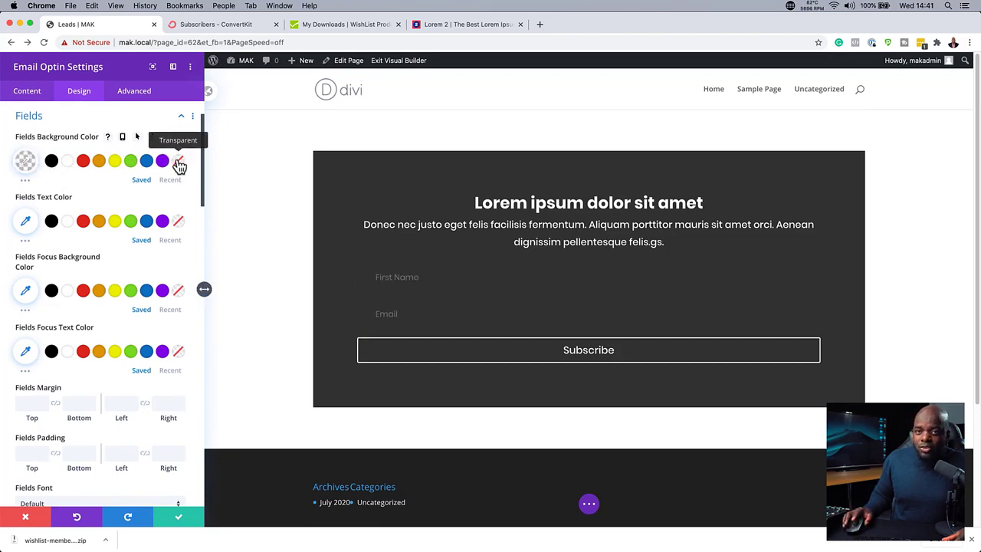
left_click(66, 162)
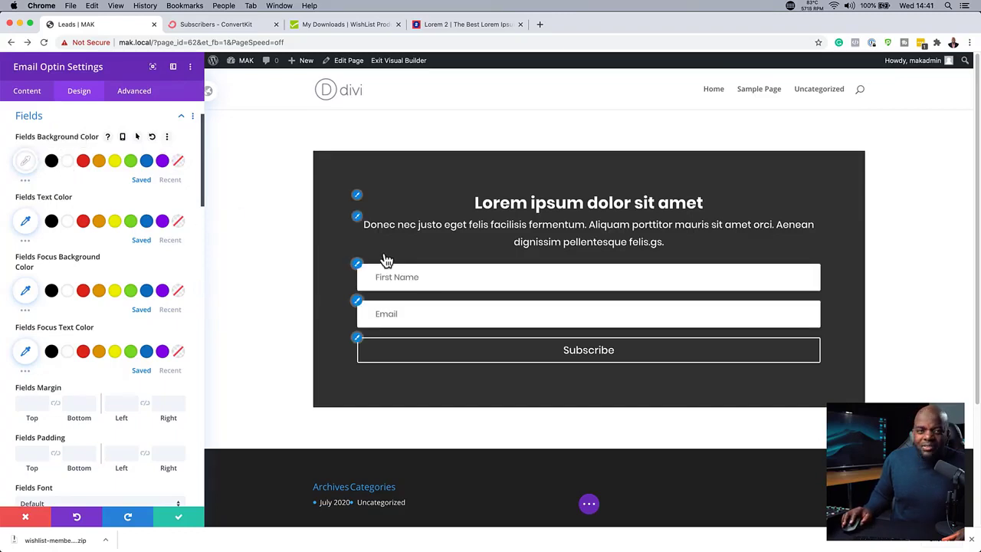
Enable custom styles for the Subscribe button and set its text color to black (#000000).
scroll(431, 346, "down", 3)
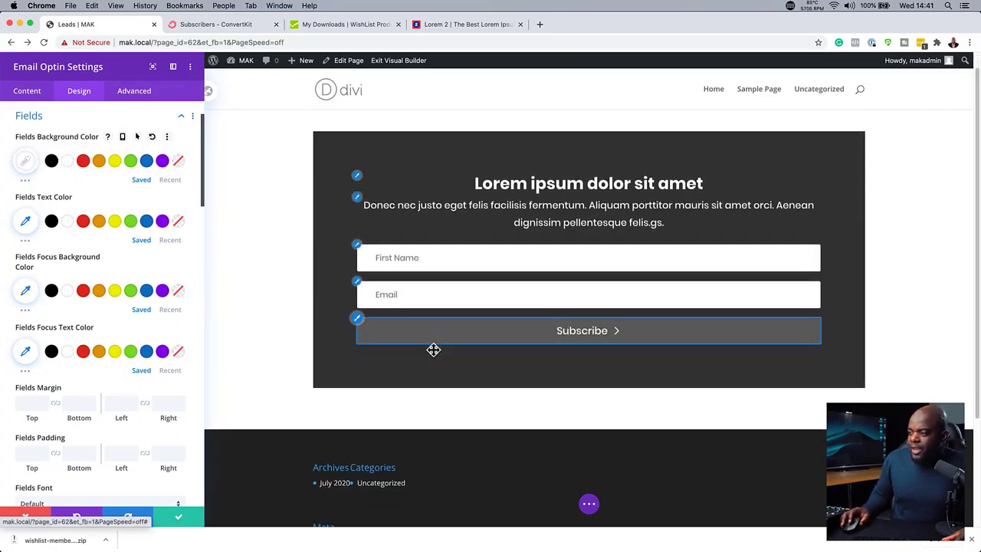
left_click(357, 295)
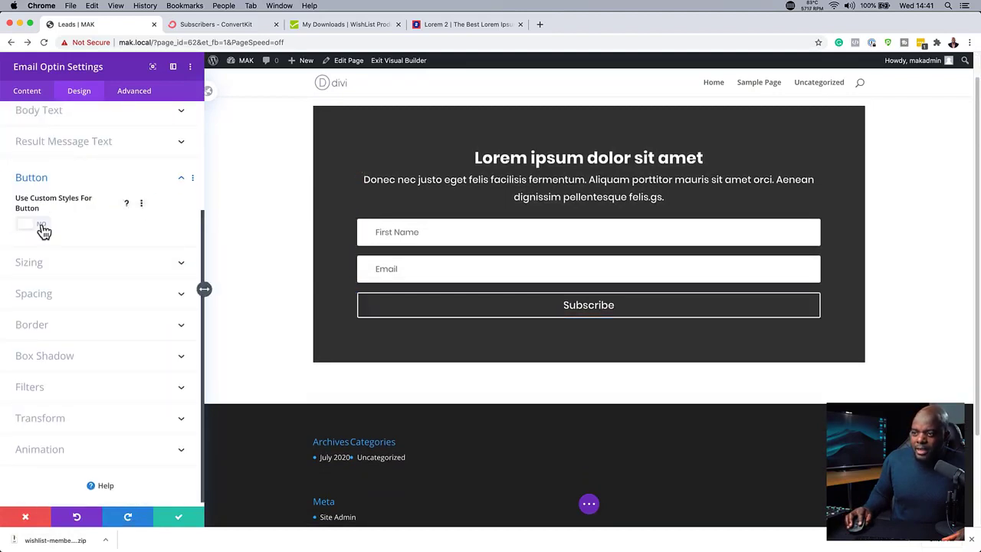
left_click(43, 227)
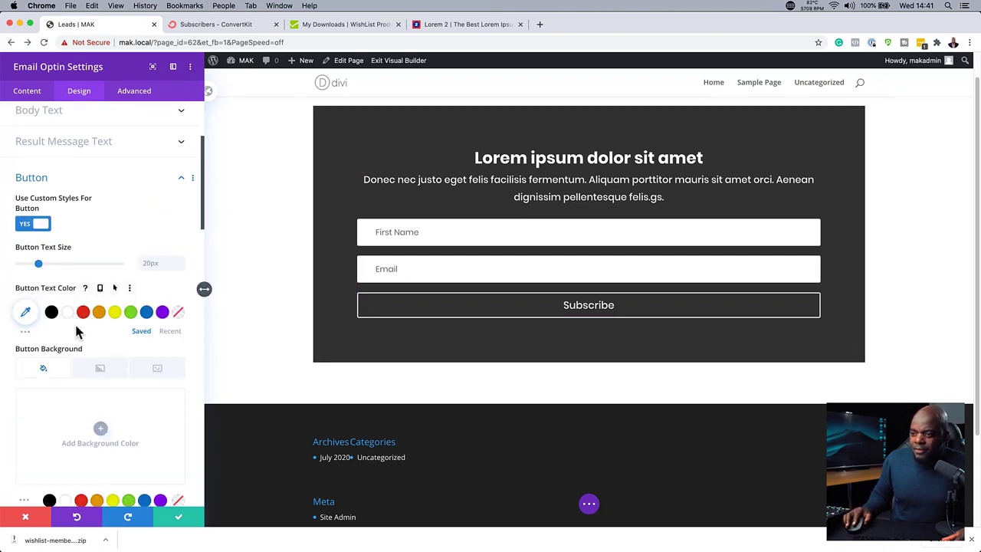
scroll(107, 371, "down", 2)
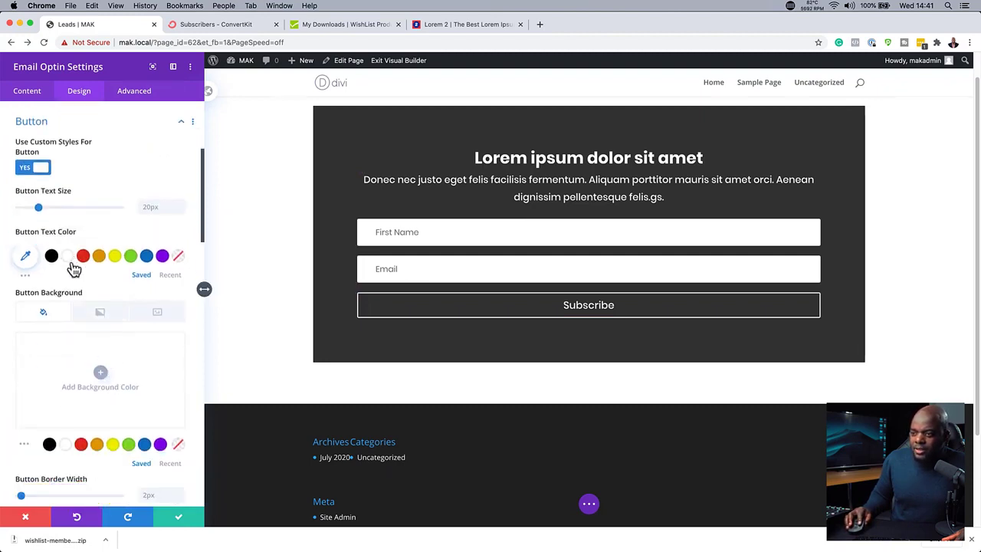
left_click(51, 256)
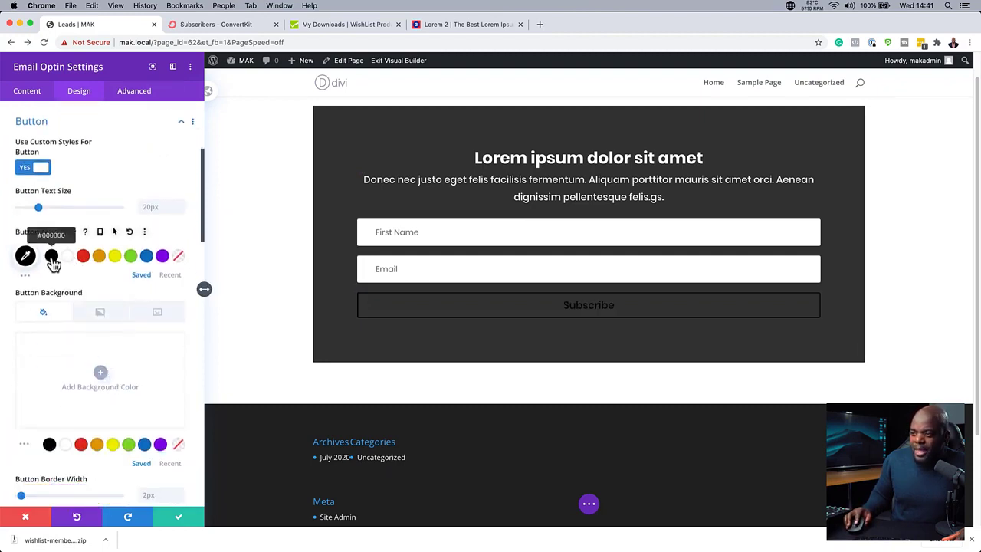
Give the Subscribe button a red background (#e02b20) and set its border width to 0px.
scroll(114, 373, "down", 2)
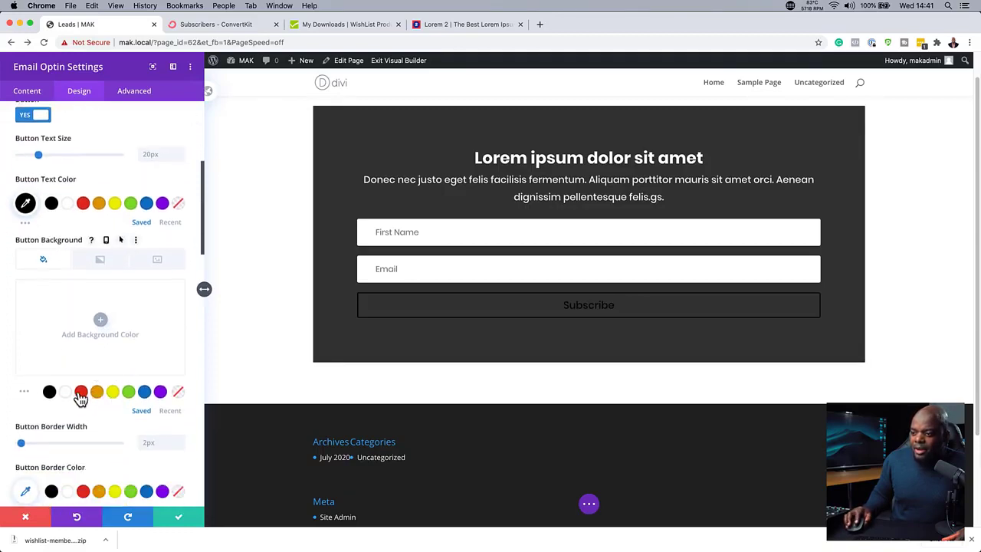
left_click(81, 392)
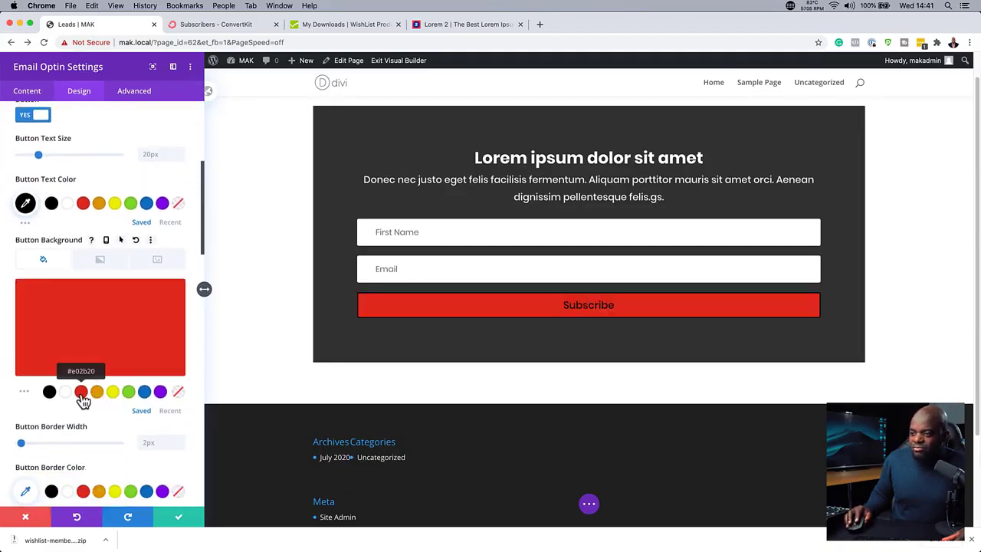
scroll(110, 354, "down", 3)
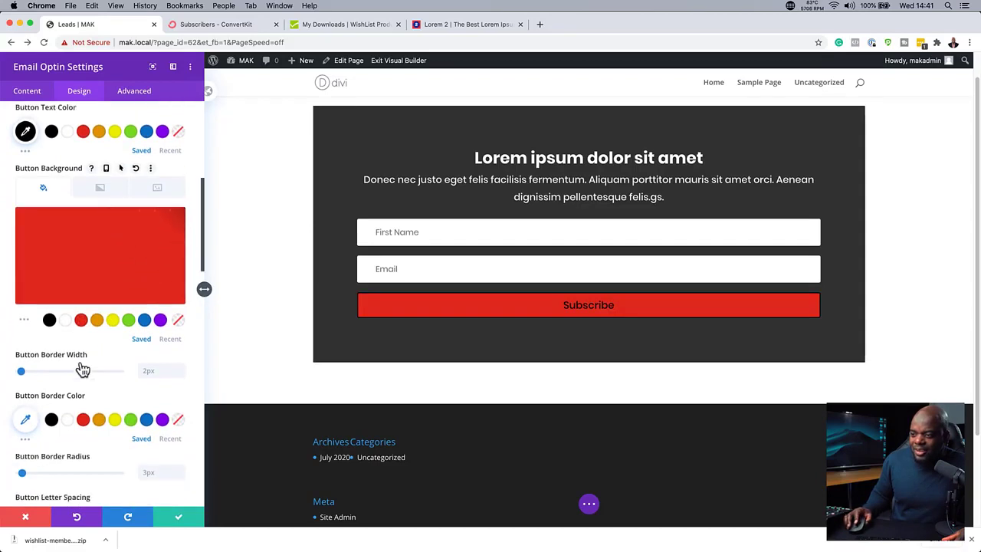
left_click_drag(22, 373, 7, 373)
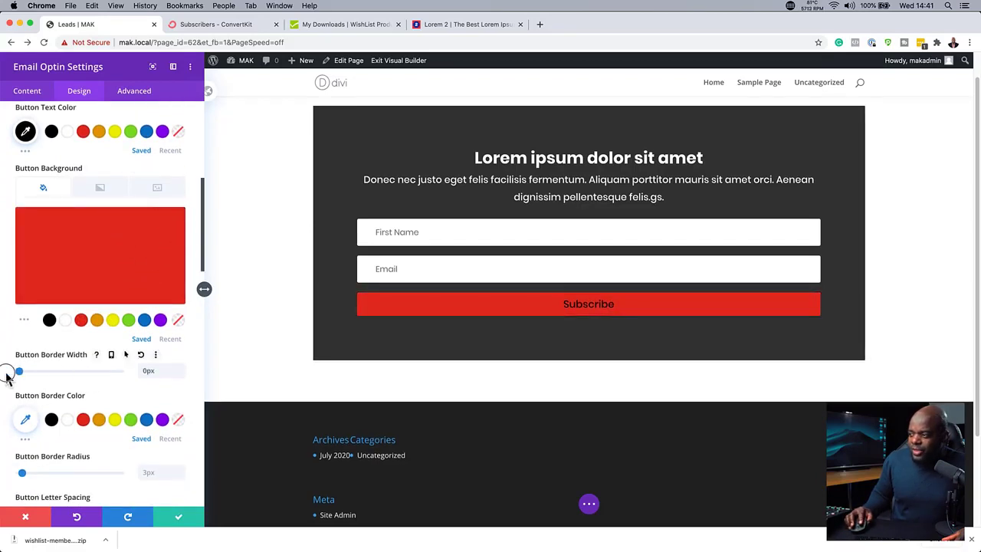
Change the Subscribe button's text color to white.
scroll(79, 387, "down", 3)
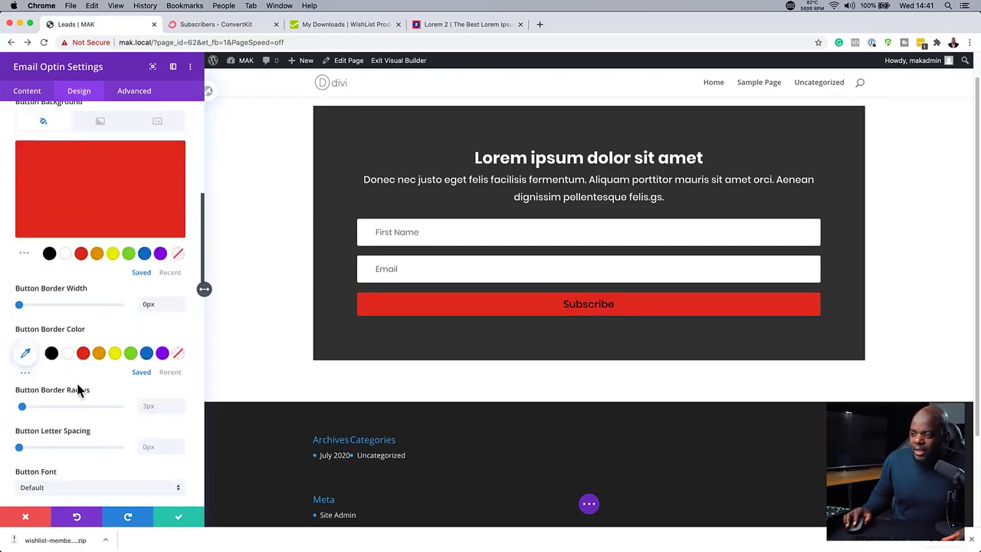
scroll(79, 391, "down", 1)
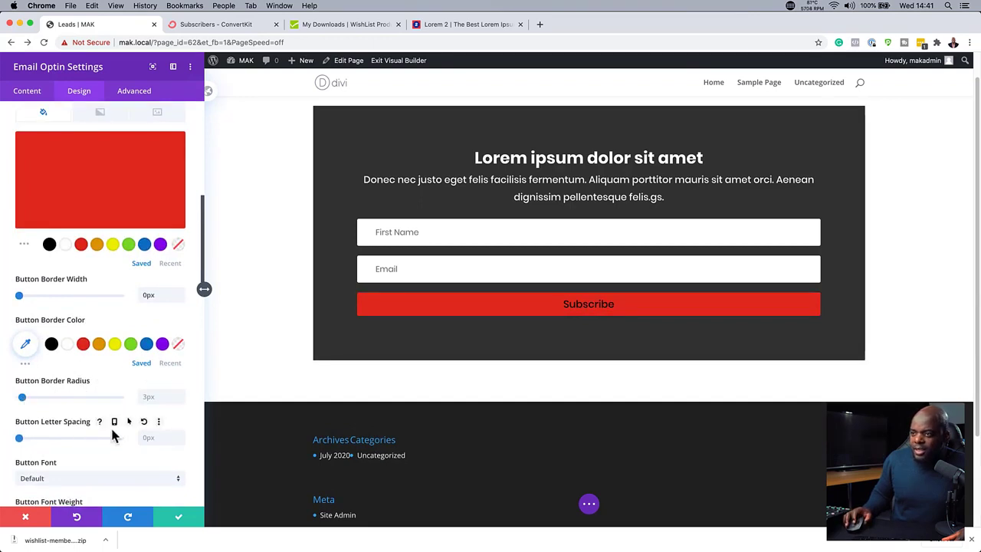
scroll(112, 435, "up", 10)
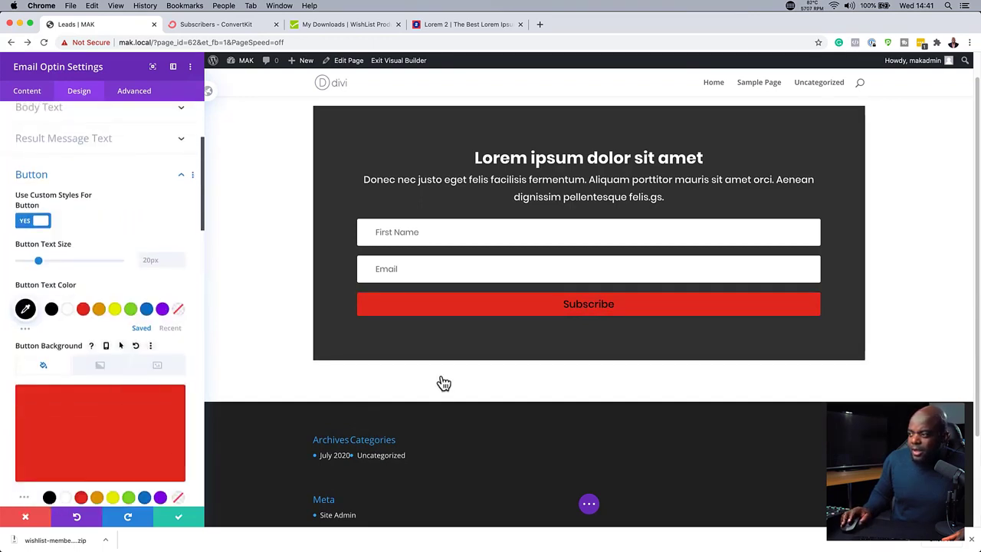
left_click(68, 309)
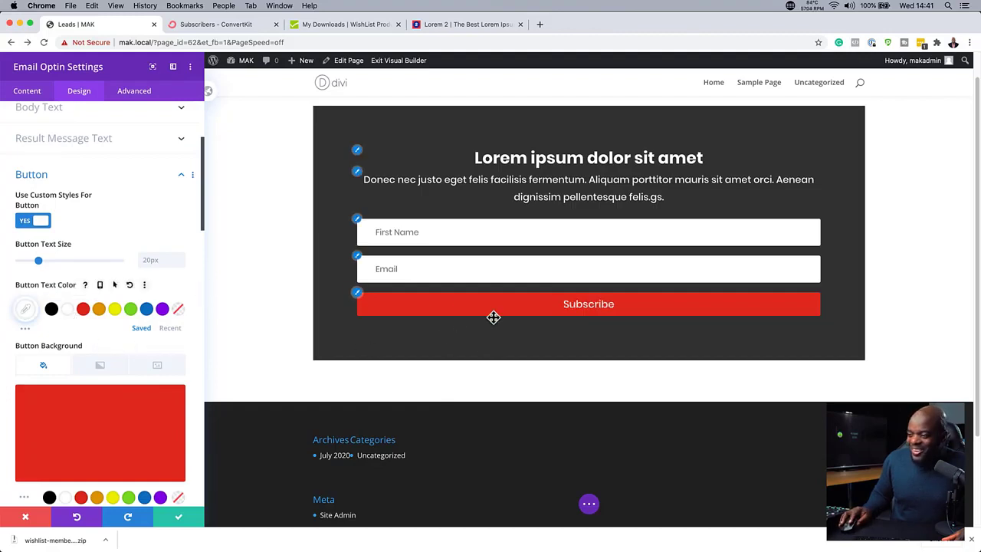
Set the Subscribe button's top padding to 2% and link the bottom padding to the same value.
scroll(88, 406, "down", 3)
scroll(88, 407, "down", 10)
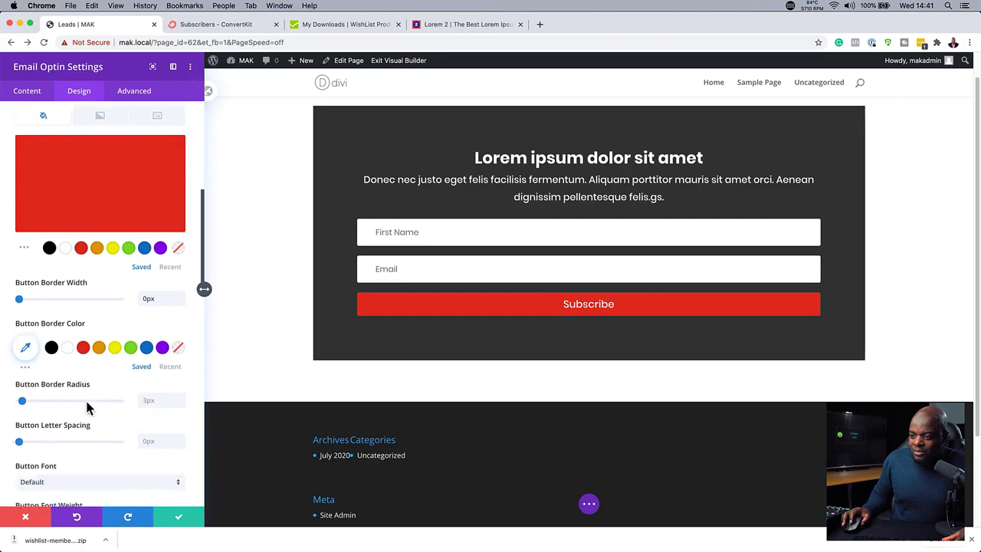
scroll(87, 408, "down", 2)
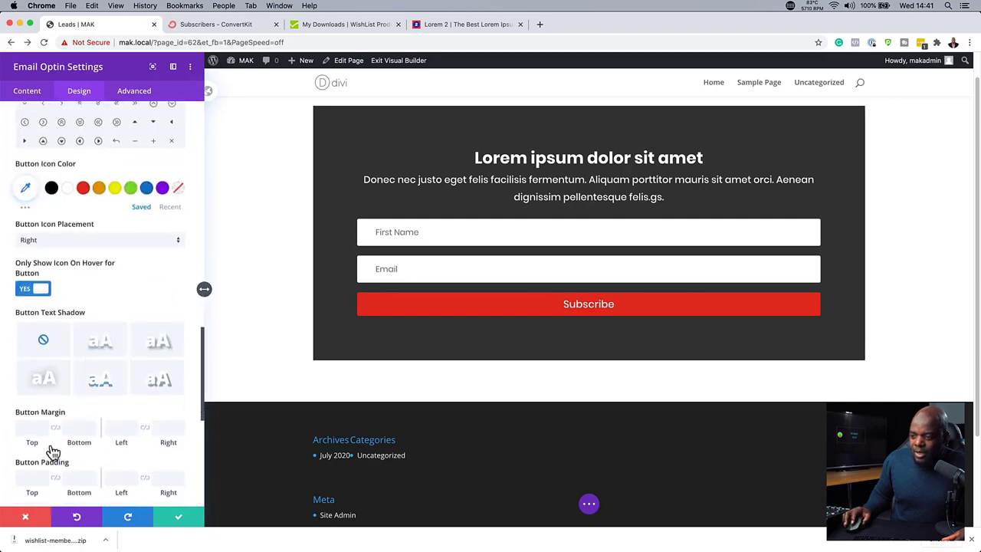
scroll(52, 452, "down", 1)
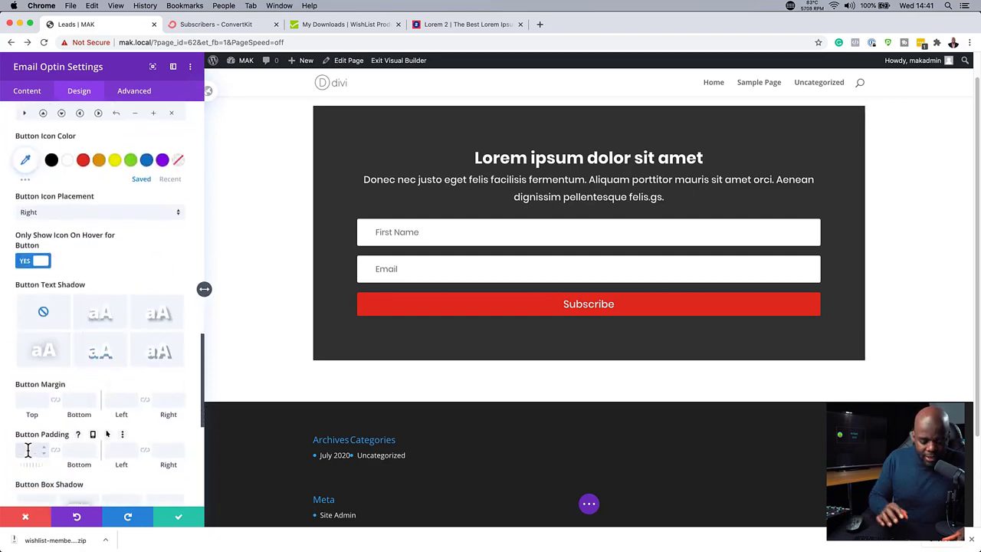
left_click(28, 450)
type("2%")
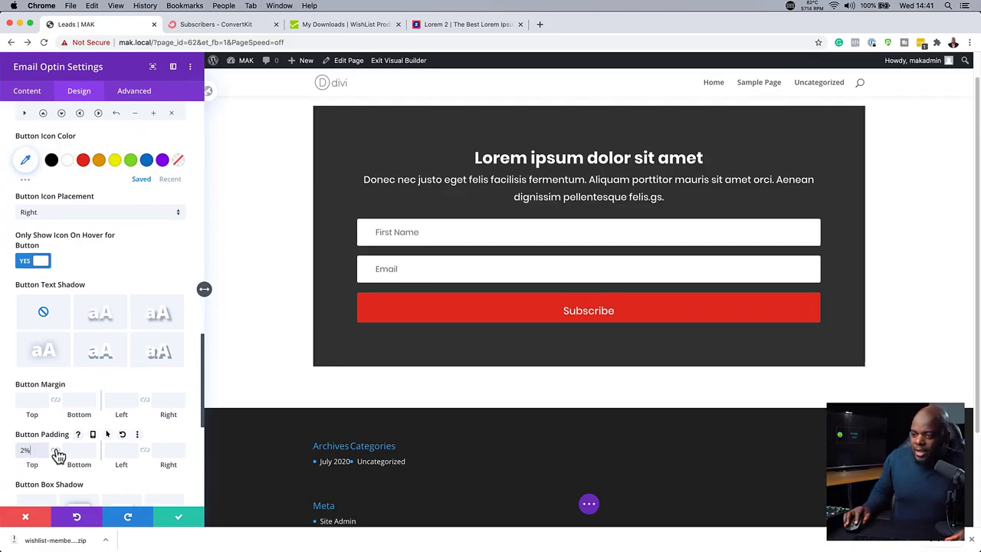
left_click(56, 450)
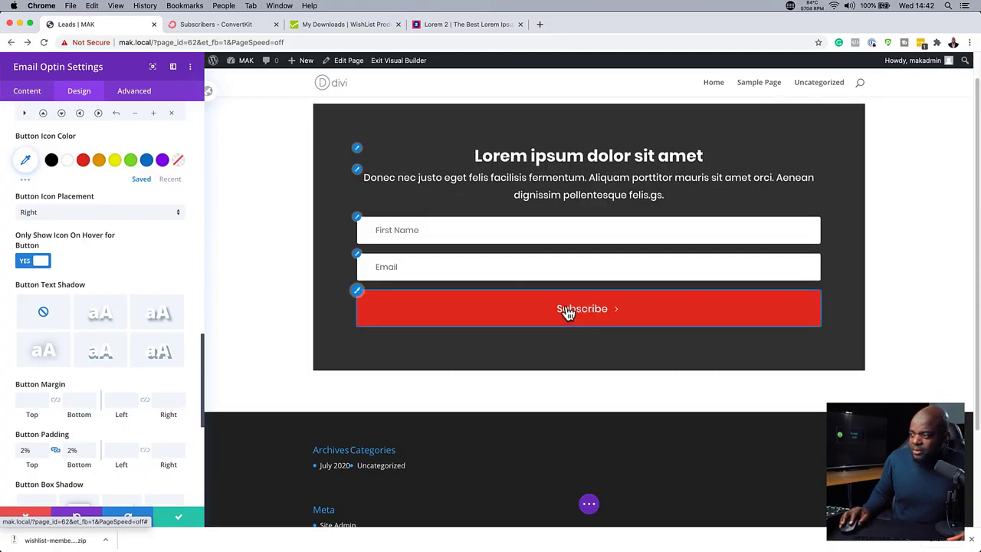
Style the Subscribe button's text in uppercase with the Poppins font at Semi Bold weight.
scroll(135, 319, "up", 8)
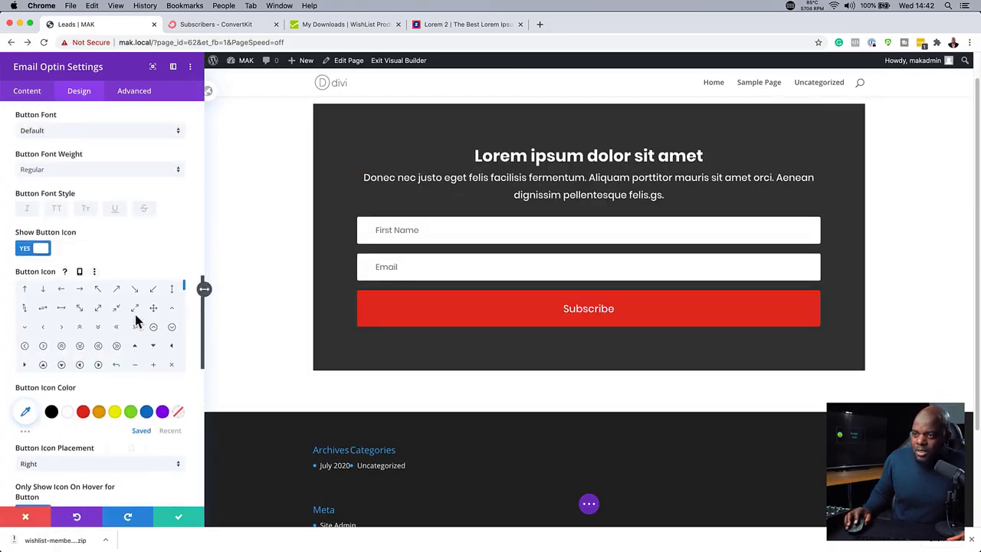
left_click(56, 210)
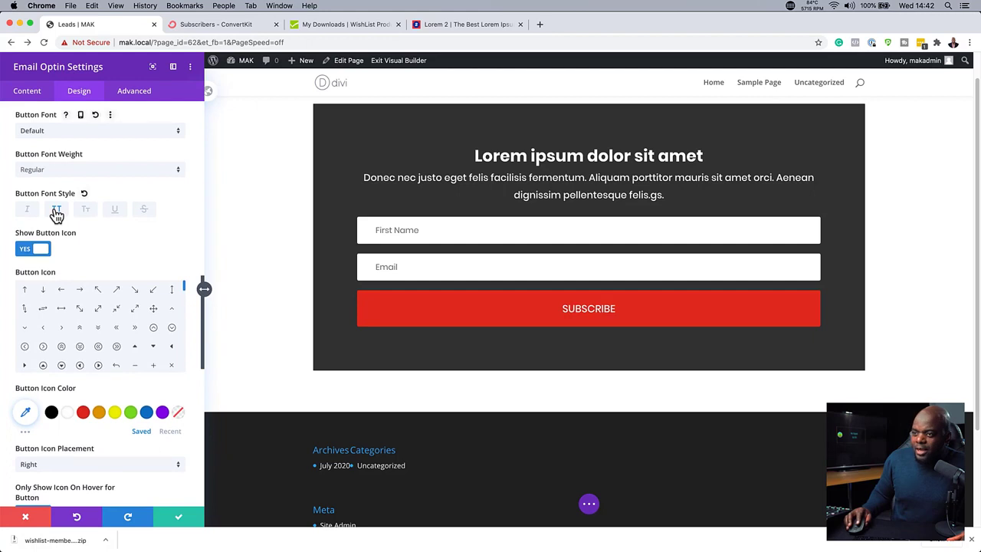
left_click(108, 132)
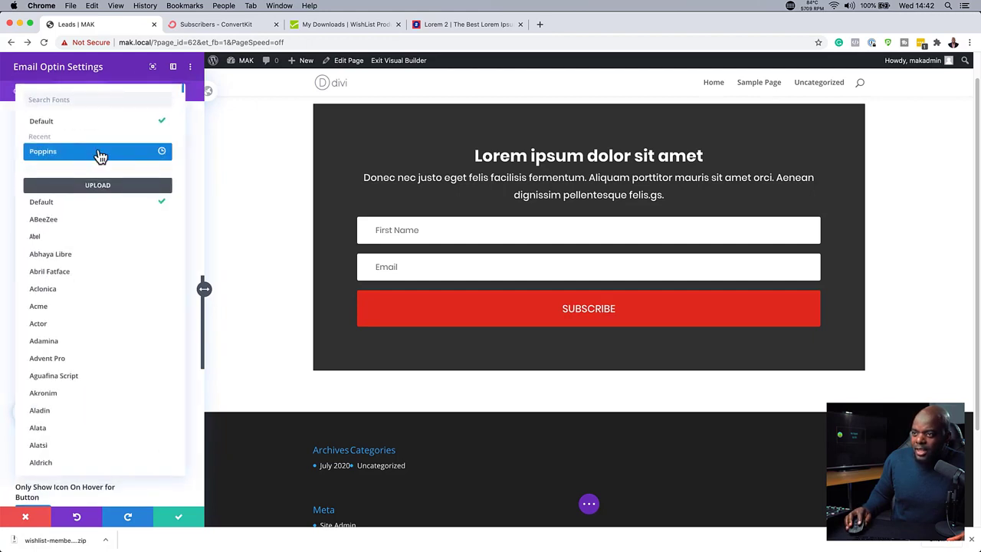
left_click(100, 156)
left_click(84, 170)
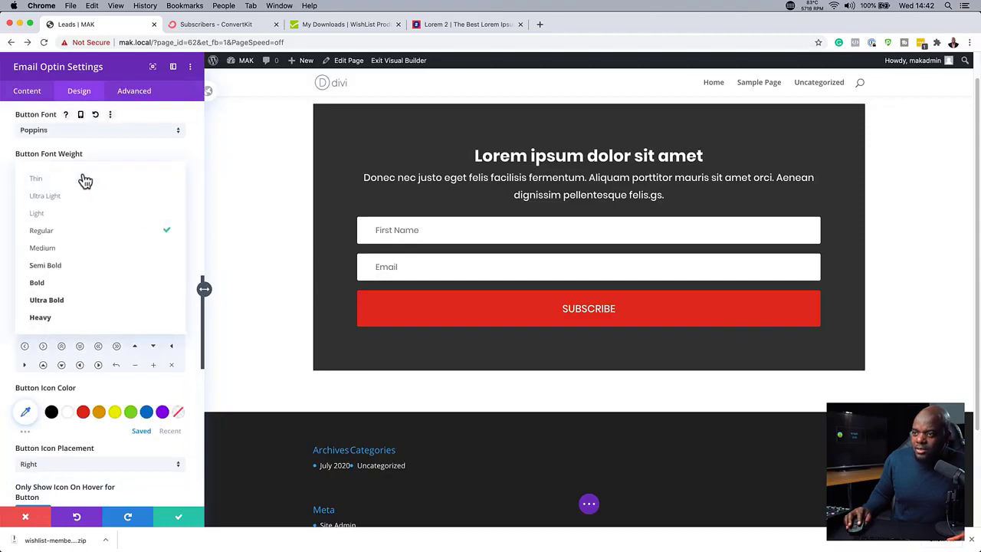
left_click(94, 268)
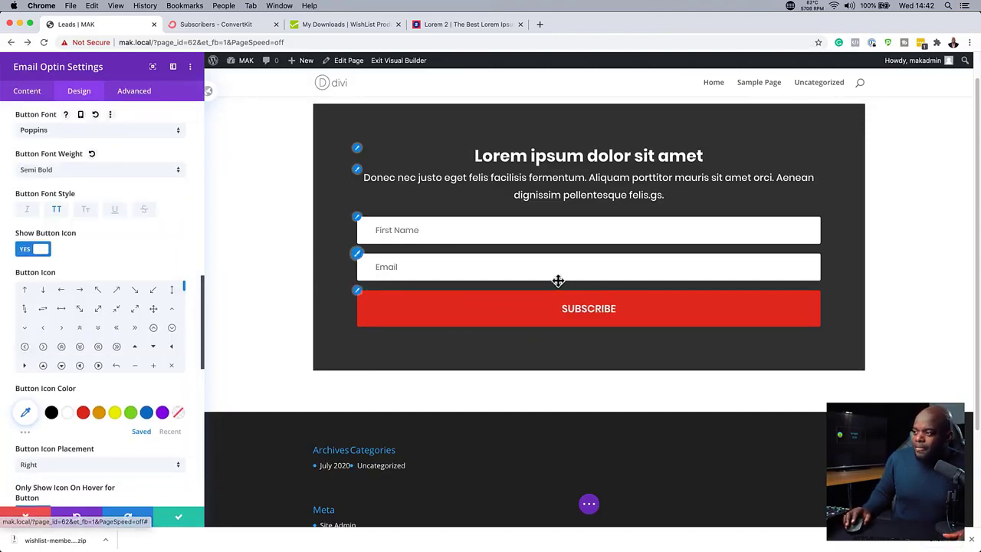
Set the Email Optin module's email service provider to ConvertKit.
scroll(462, 305, "up", 1)
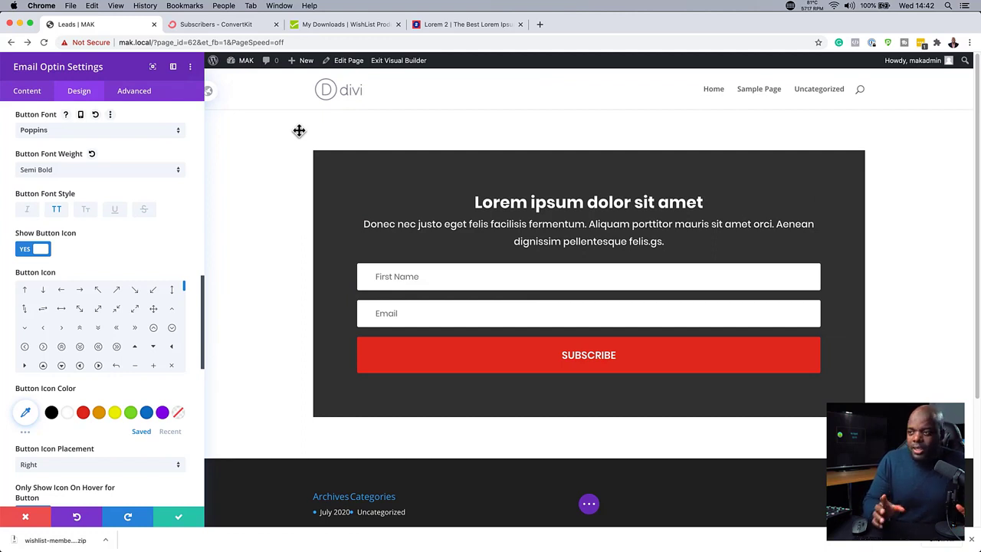
left_click(38, 92)
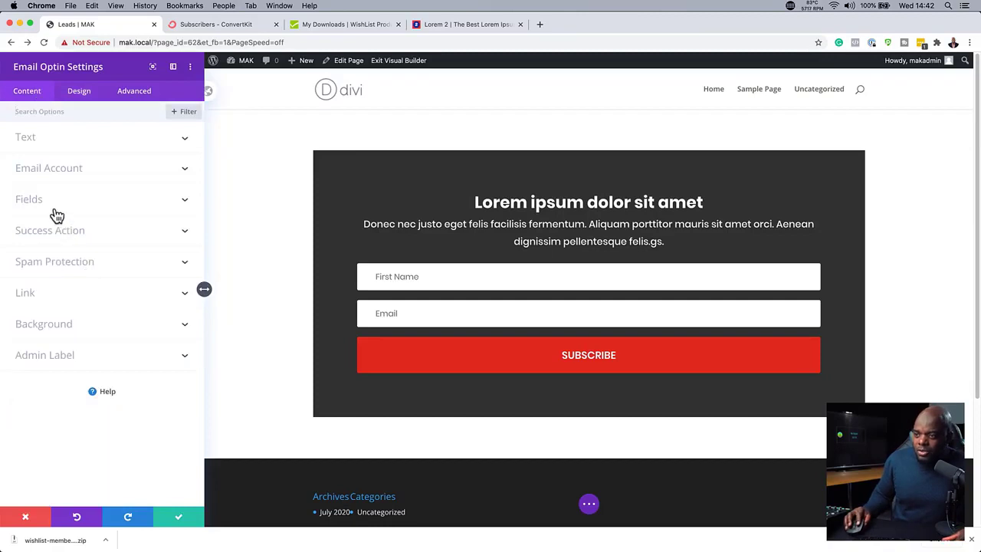
left_click(82, 174)
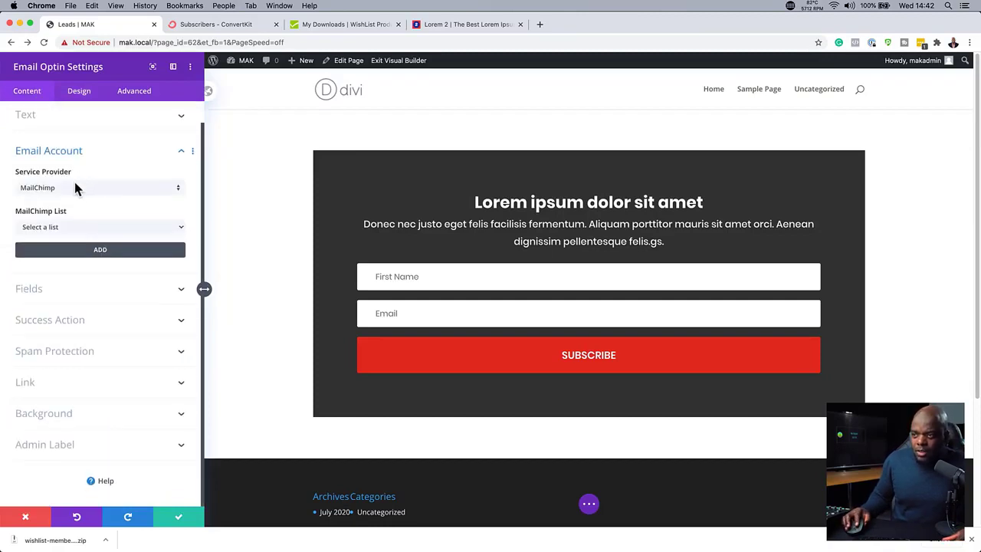
left_click(75, 190)
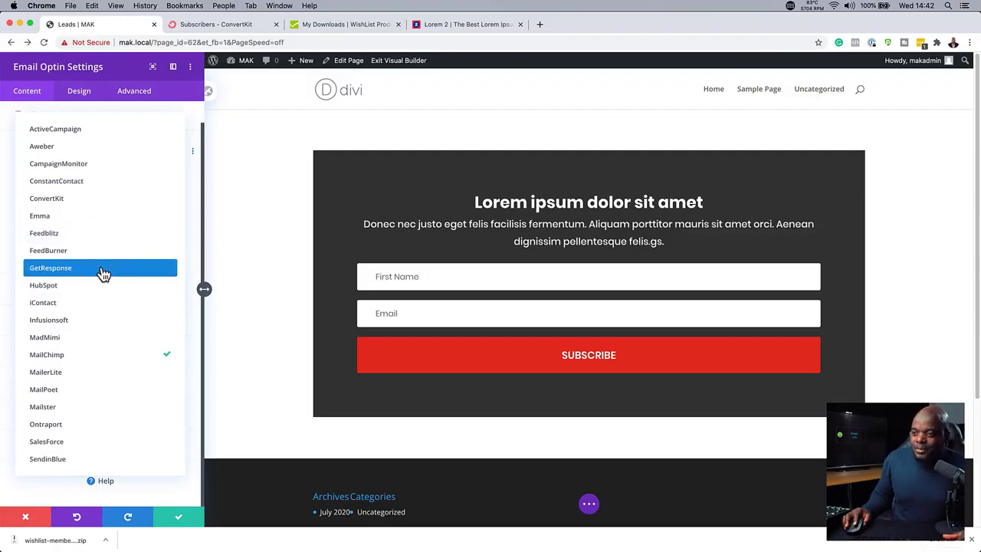
left_click(84, 201)
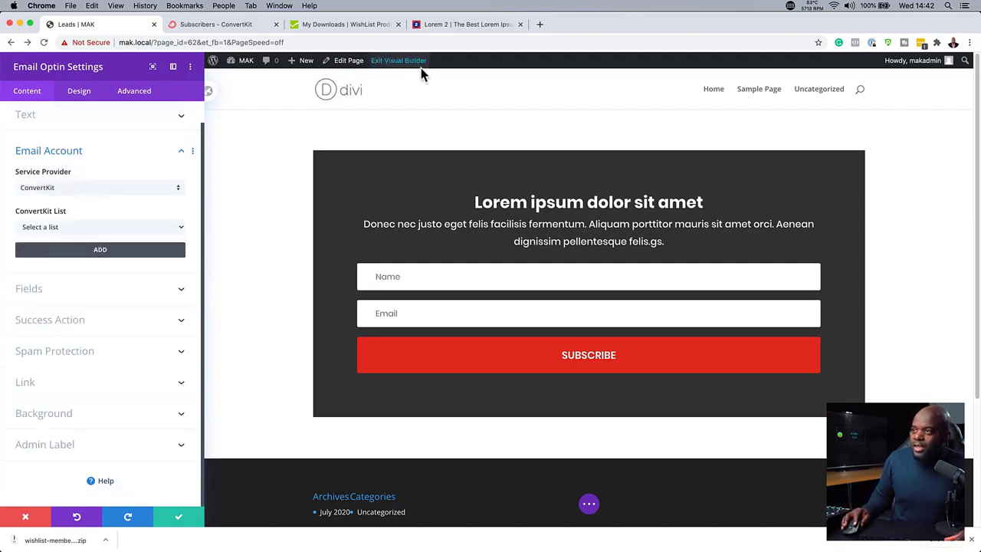
Switch to ConvertKit, select the API key in the account settings, and return to the Leads page.
left_click(234, 27)
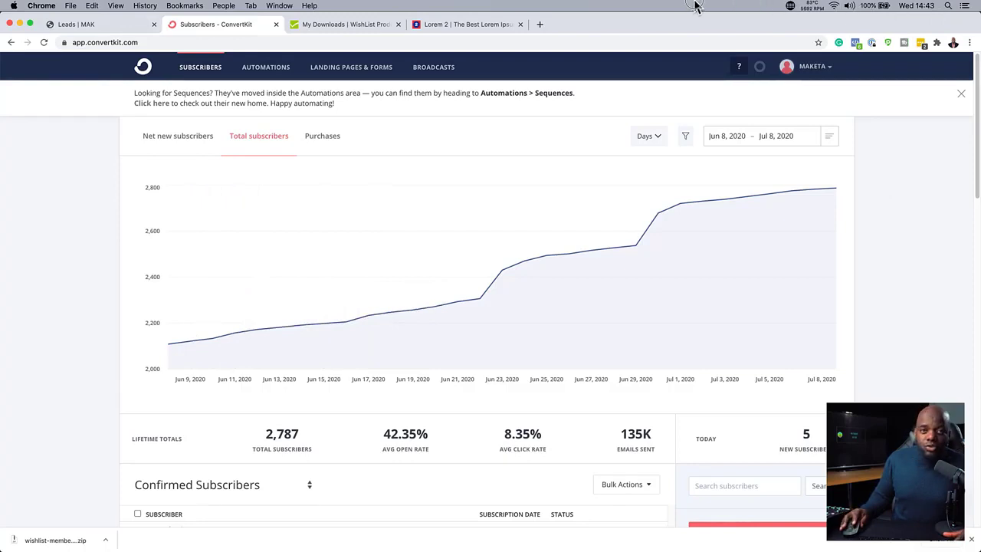
left_click(813, 67)
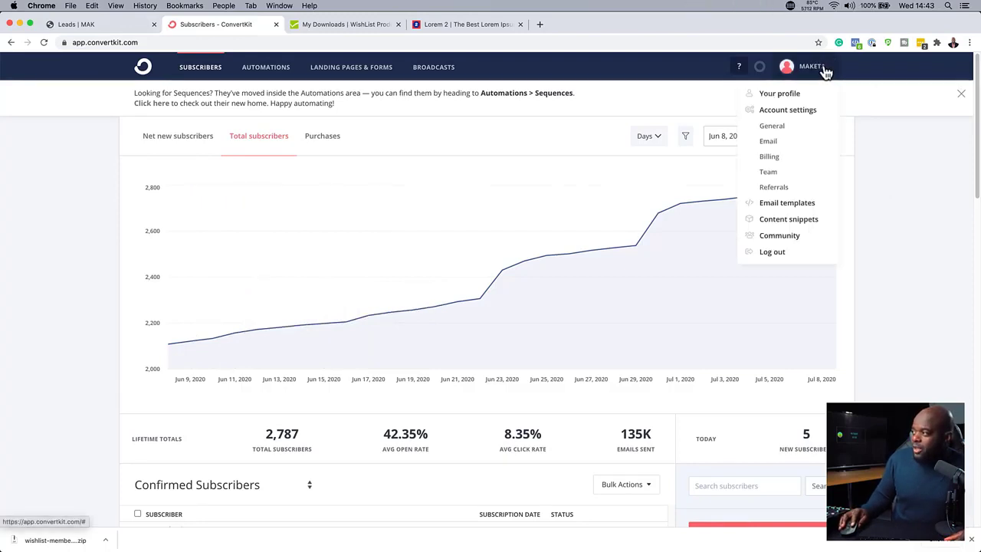
left_click(801, 111)
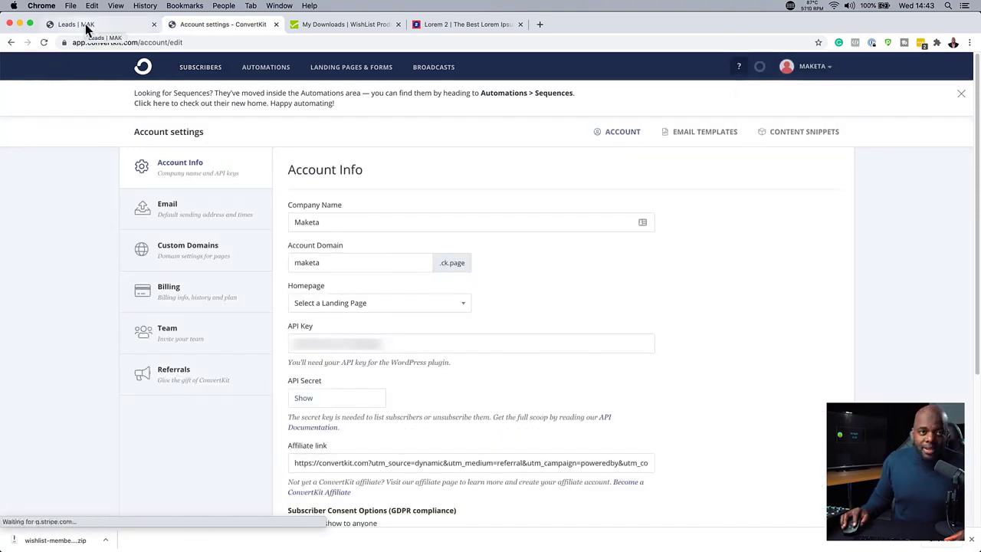
left_click(301, 343)
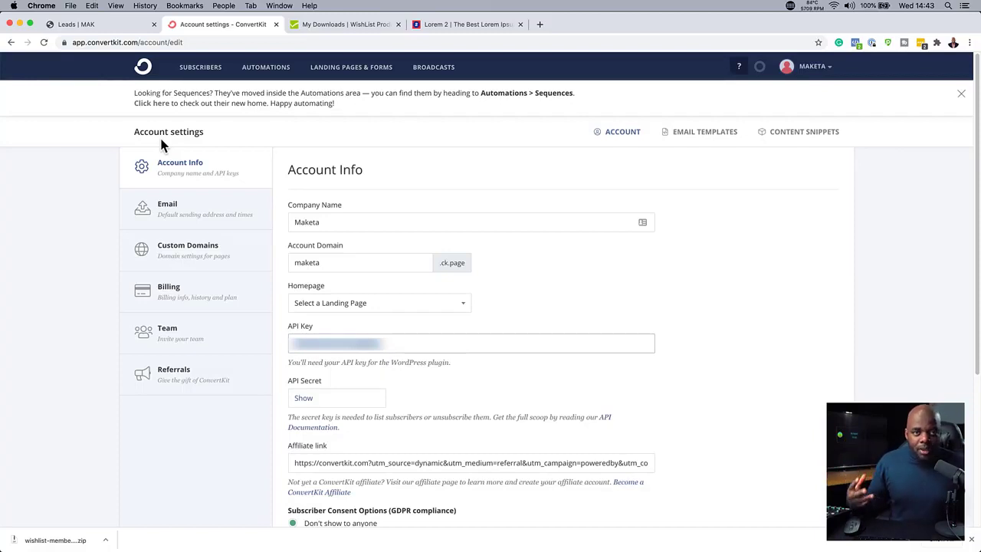
left_click(125, 25)
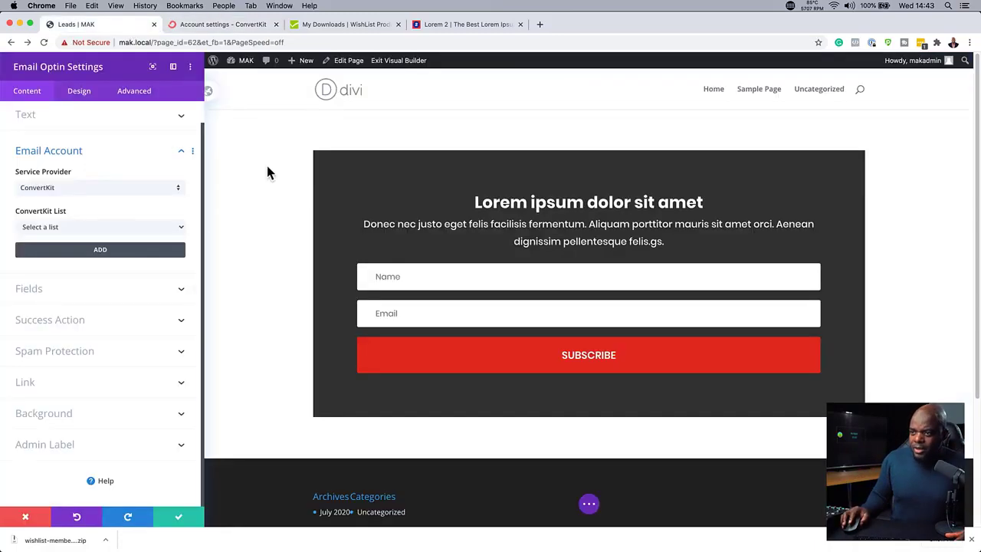
Try to add a new ConvertKit account with only the account name filled in, and cancel the form.
left_click(63, 226)
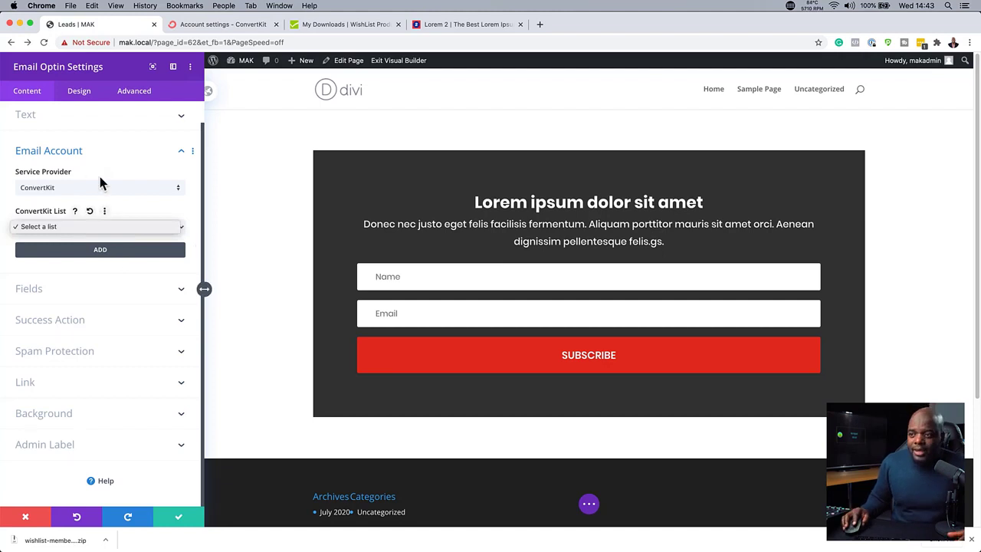
left_click(106, 255)
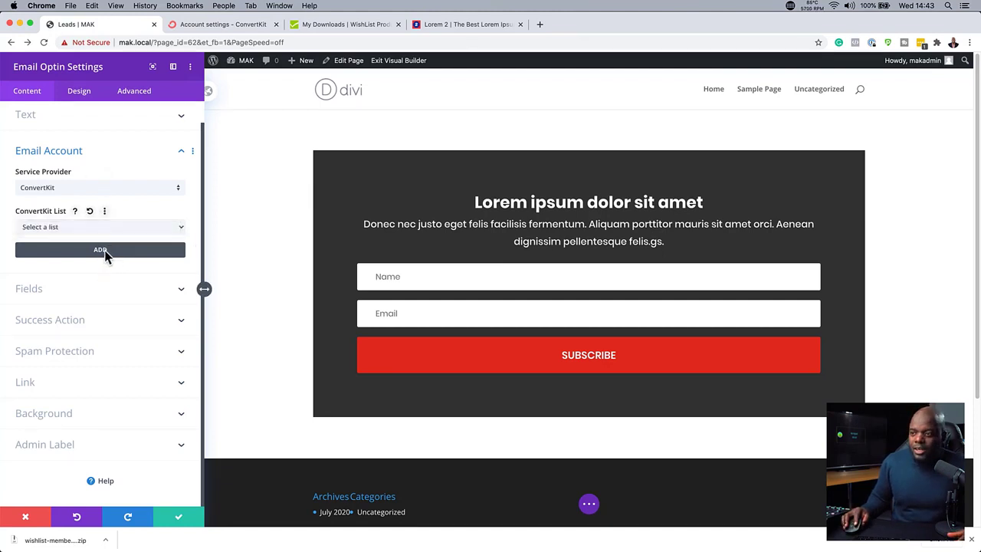
left_click(98, 255)
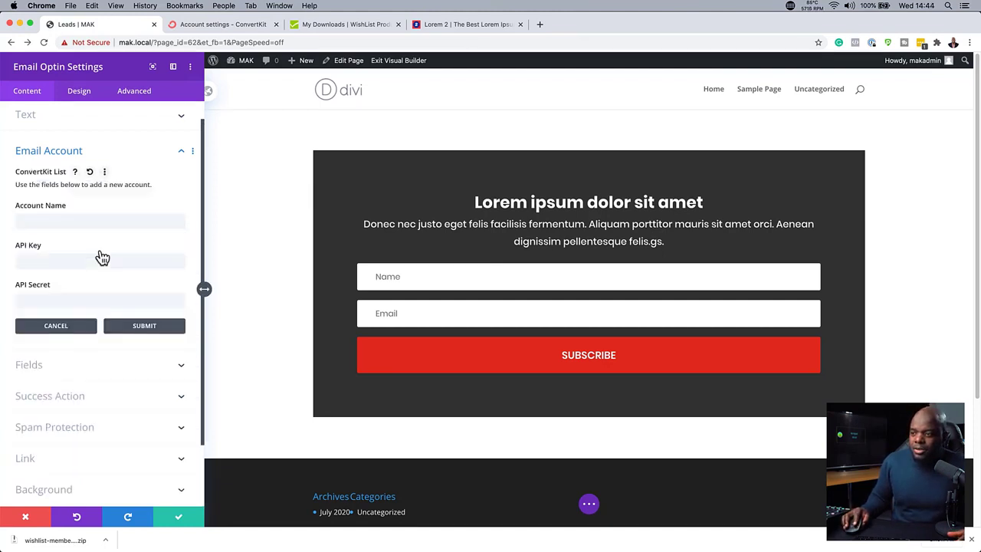
left_click(40, 221)
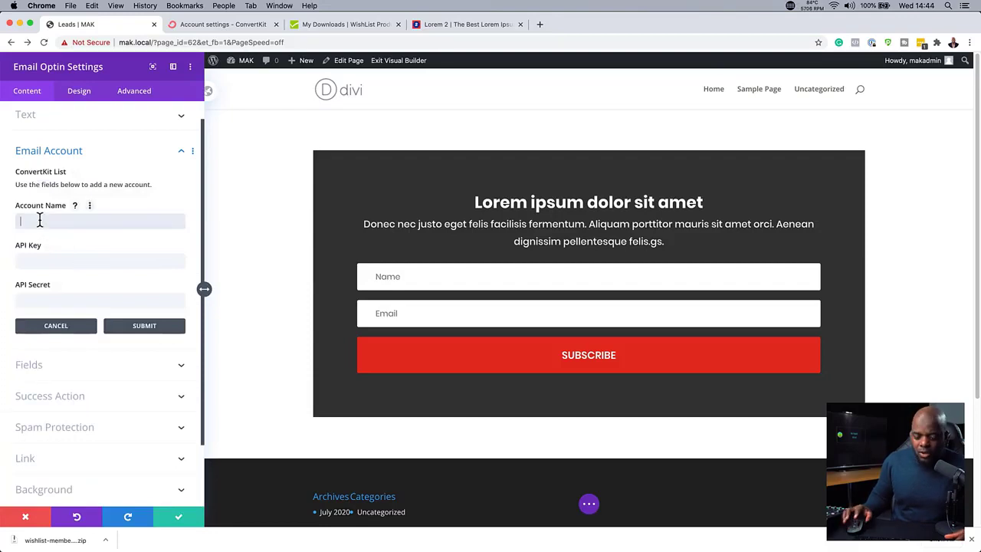
type("Mak")
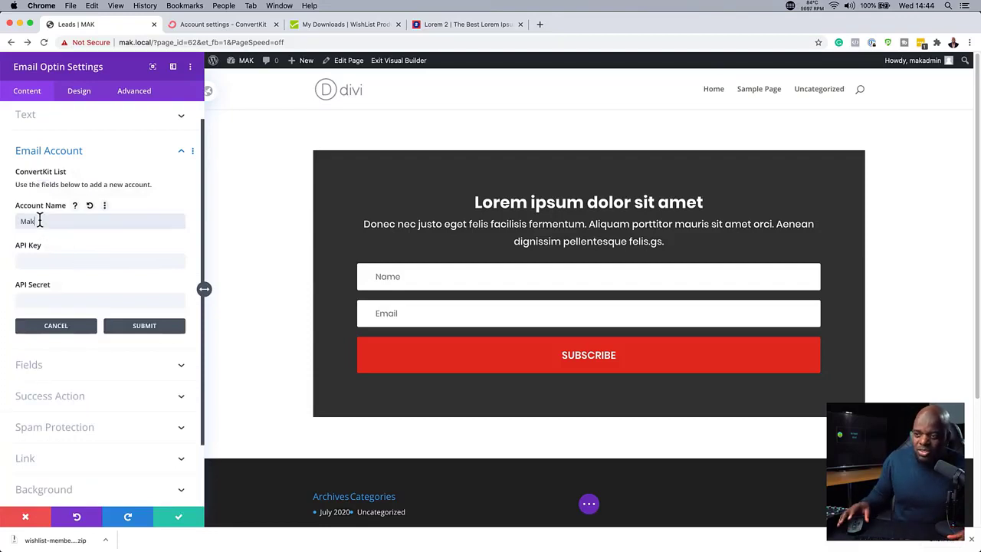
left_click(31, 263)
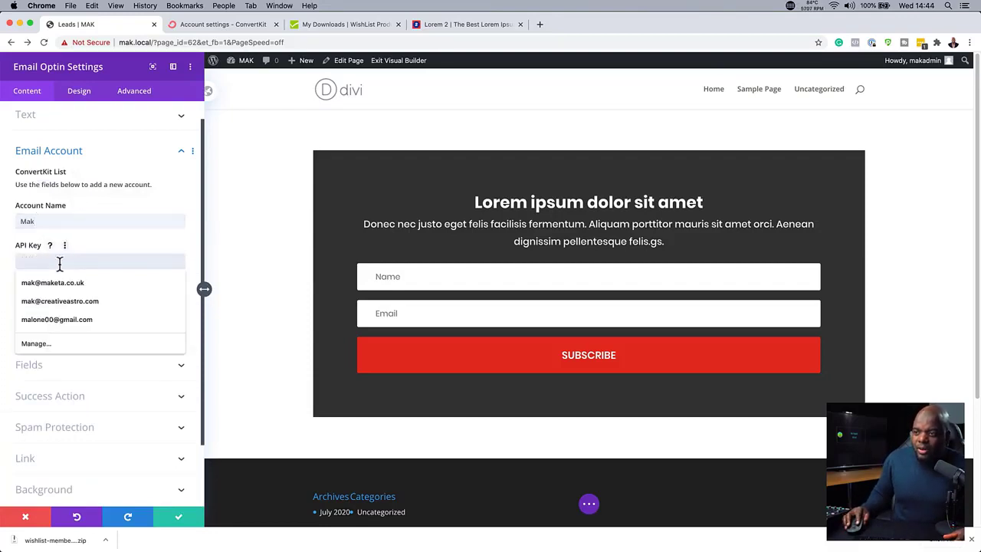
left_click(96, 259)
left_click(46, 301)
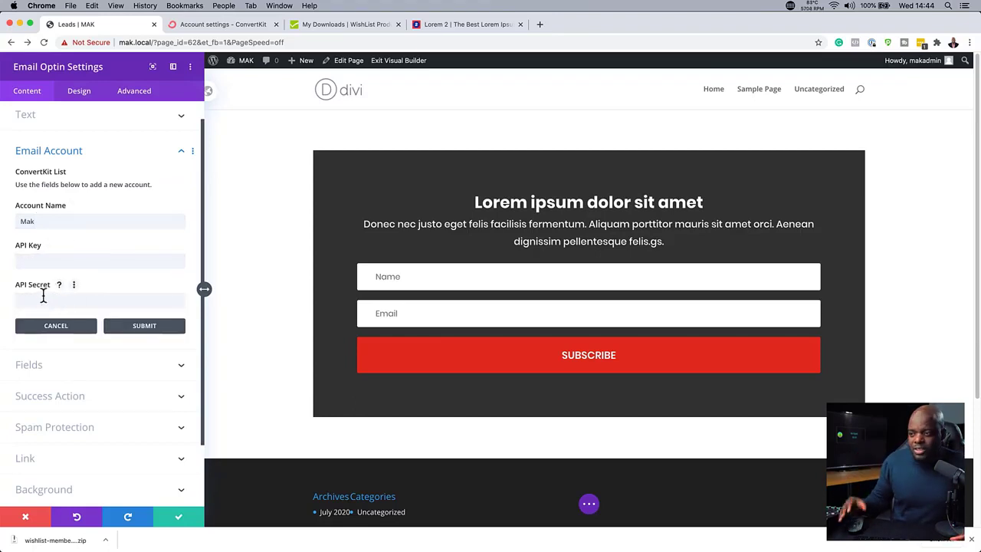
left_click(143, 330)
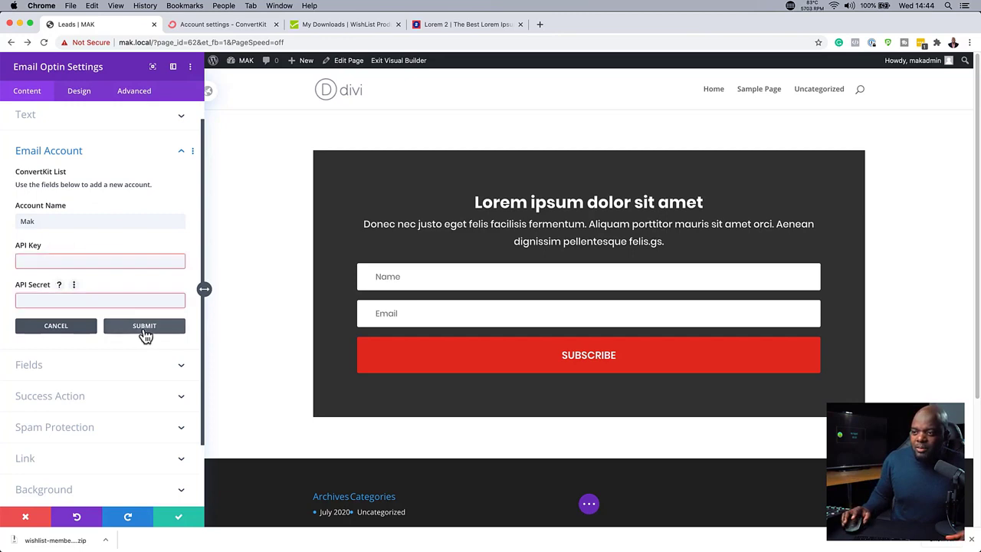
left_click(56, 326)
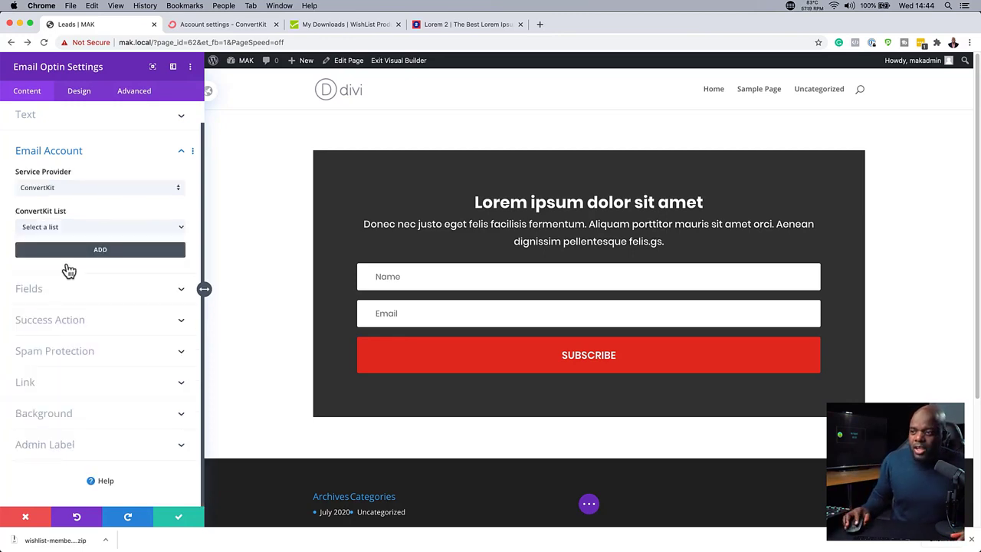
Check which lists are available for the Email Optin module's ConvertKit account without choosing one.
left_click(75, 227)
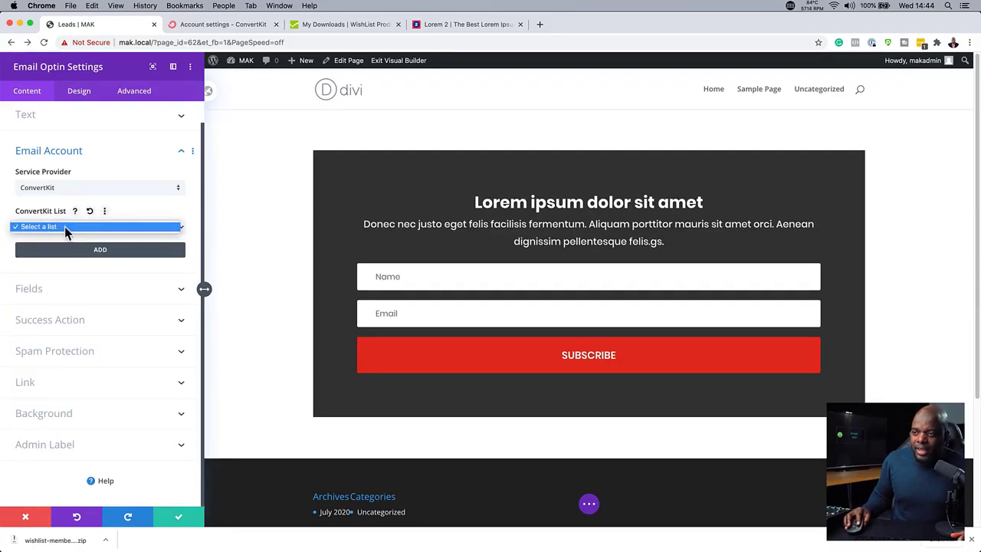
left_click(91, 231)
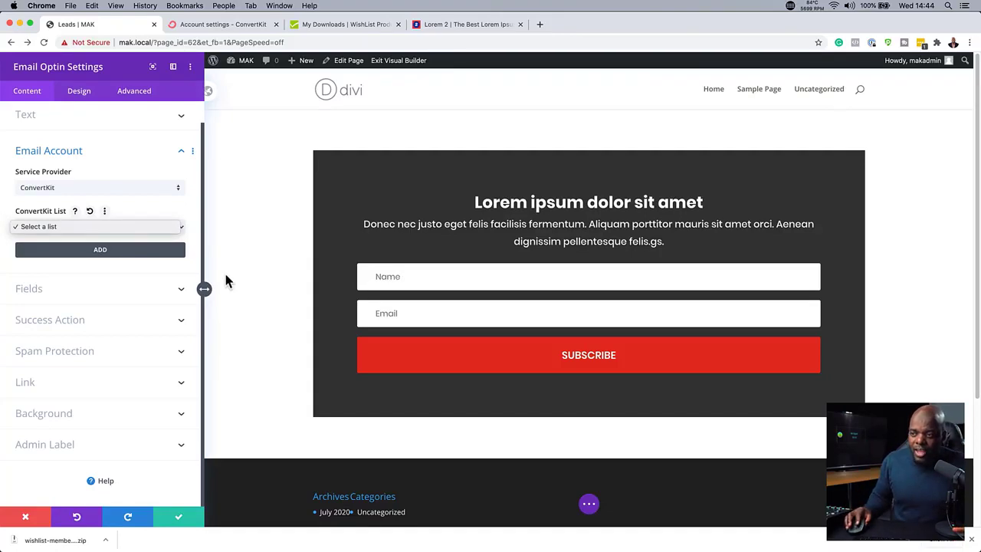
left_click(193, 223)
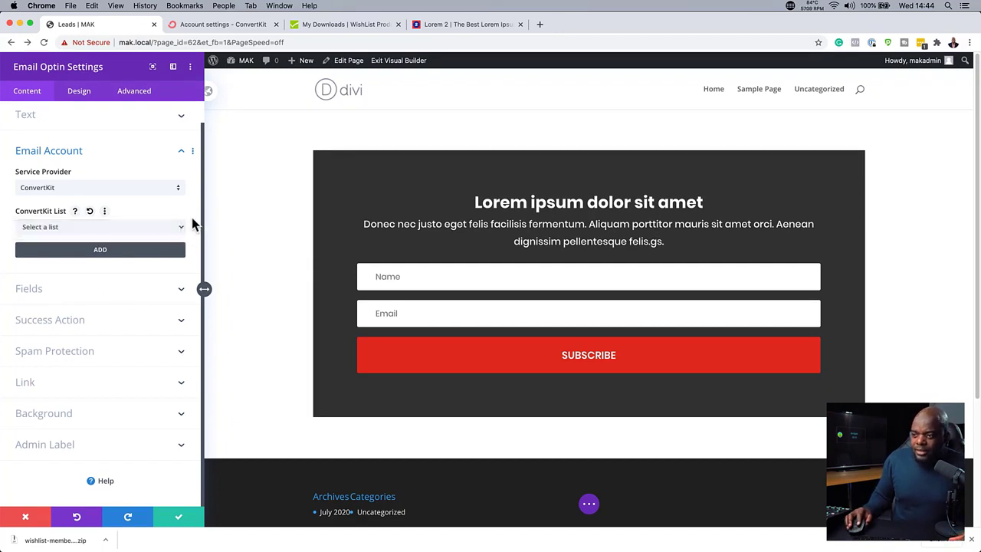
Enter "Thanks for ....." as the message displayed by the Email Optin module's success action.
left_click(67, 328)
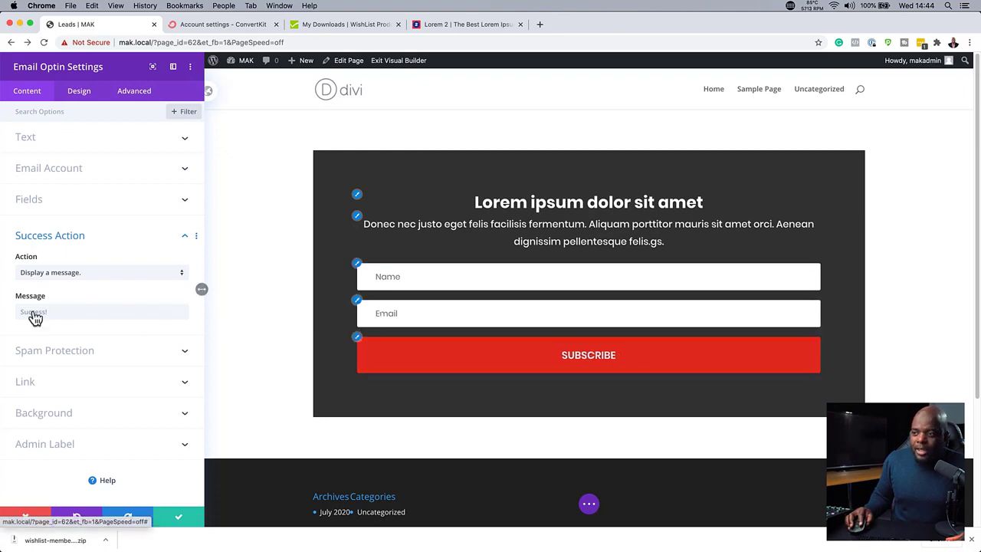
left_click(68, 312)
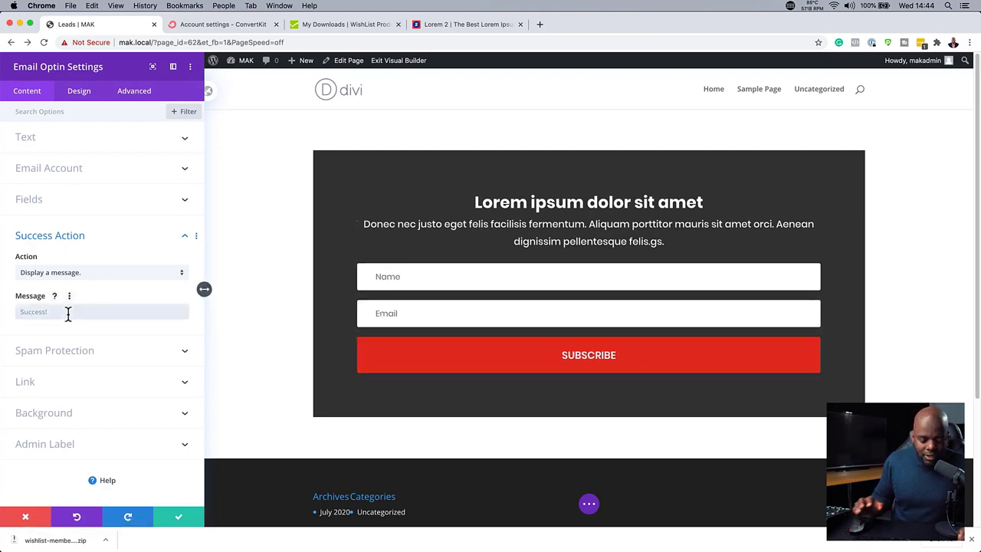
type("Tha")
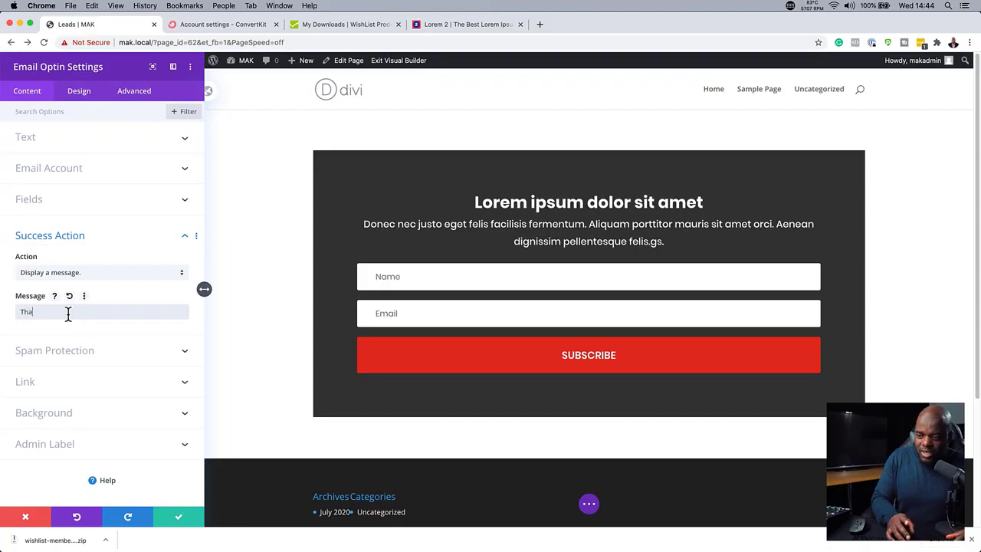
type("nks ")
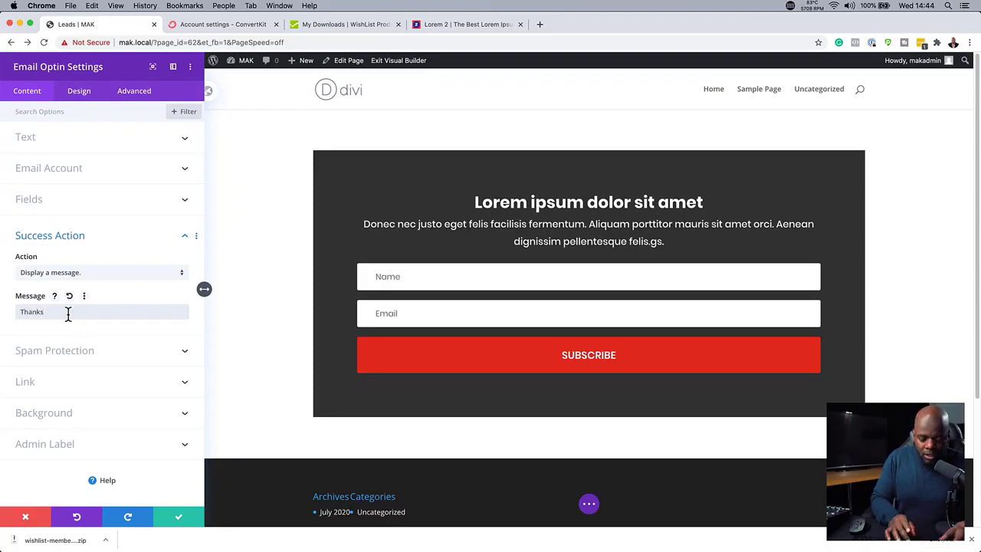
type("for")
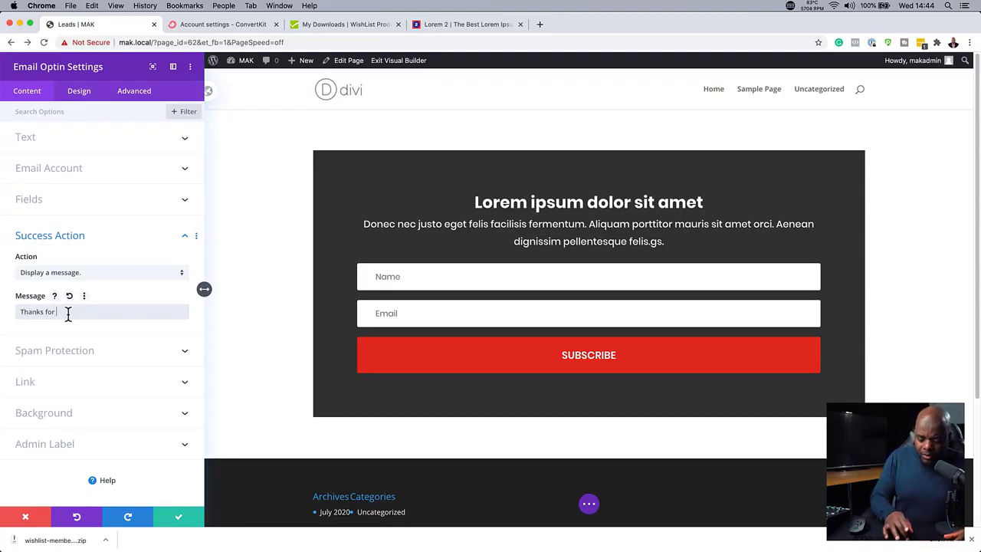
type(" .....")
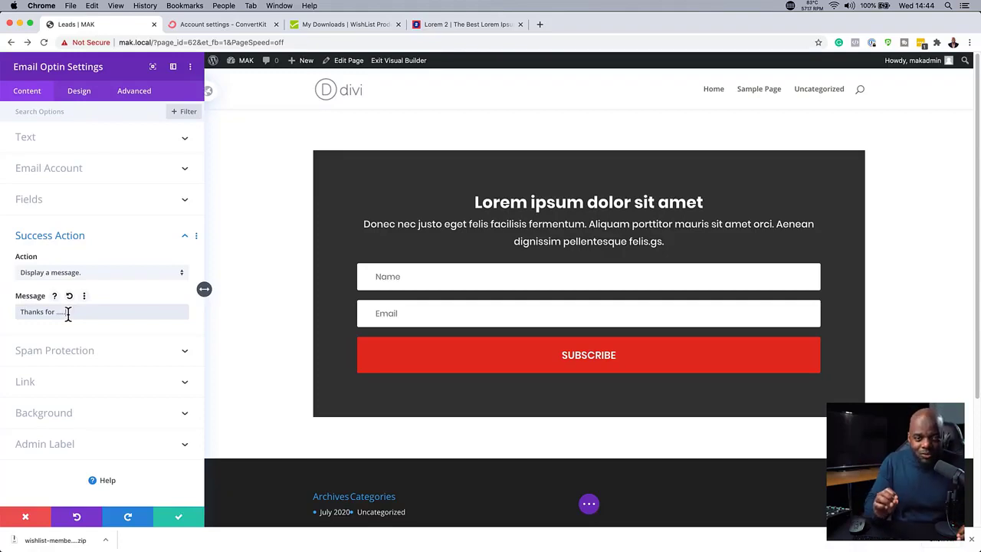
Set the success action to "Redirect to a custom URL." with the redirect URL left empty, and save the Email Optin settings.
left_click(117, 277)
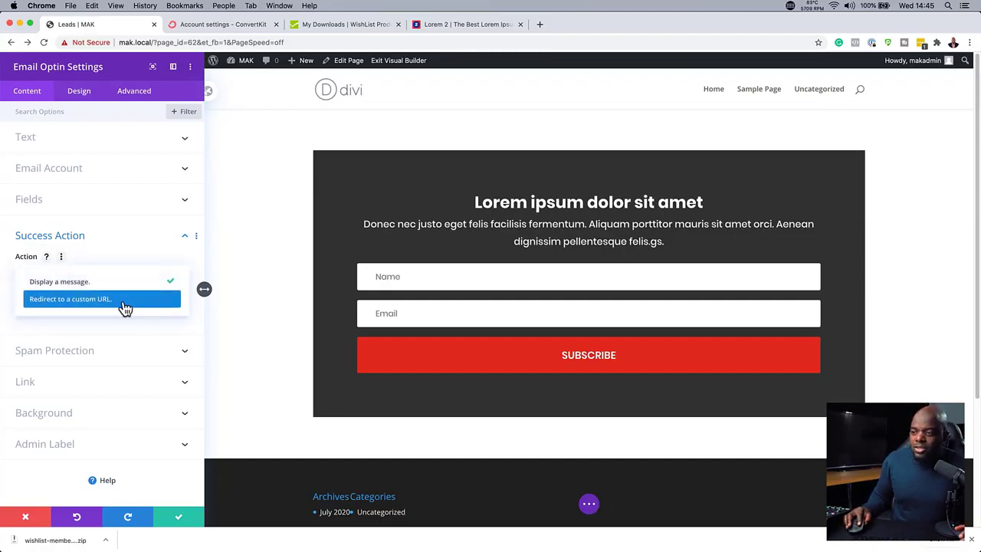
left_click(124, 300)
left_click(54, 310)
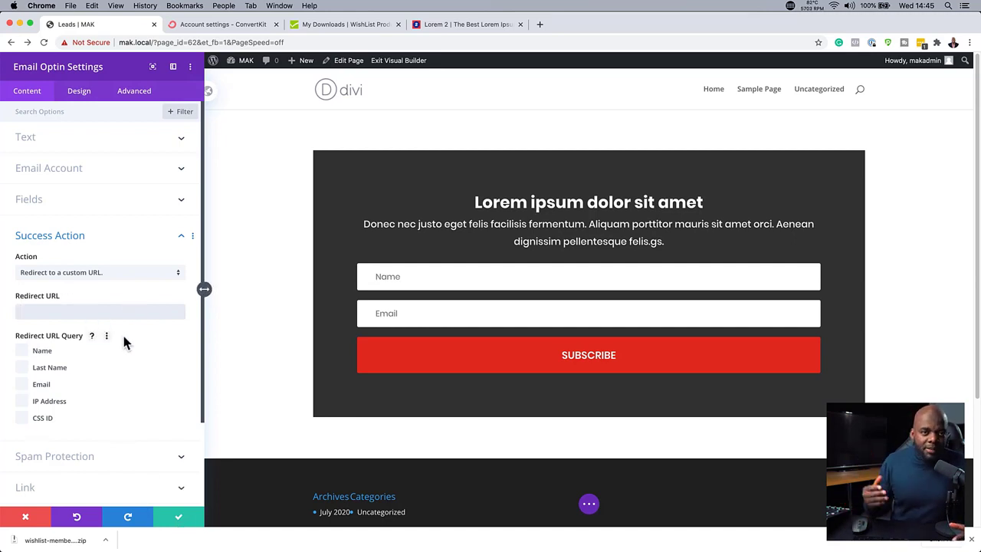
left_click(182, 524)
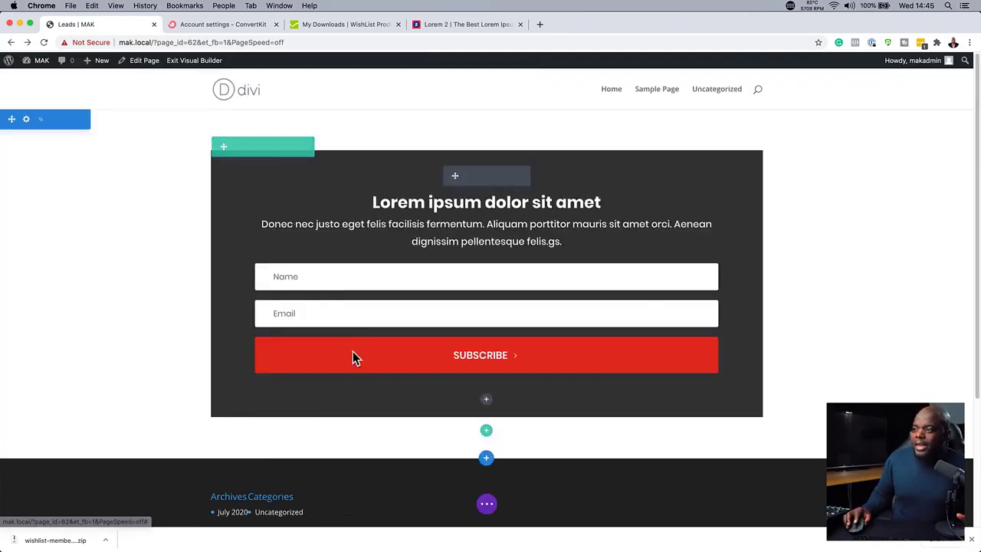